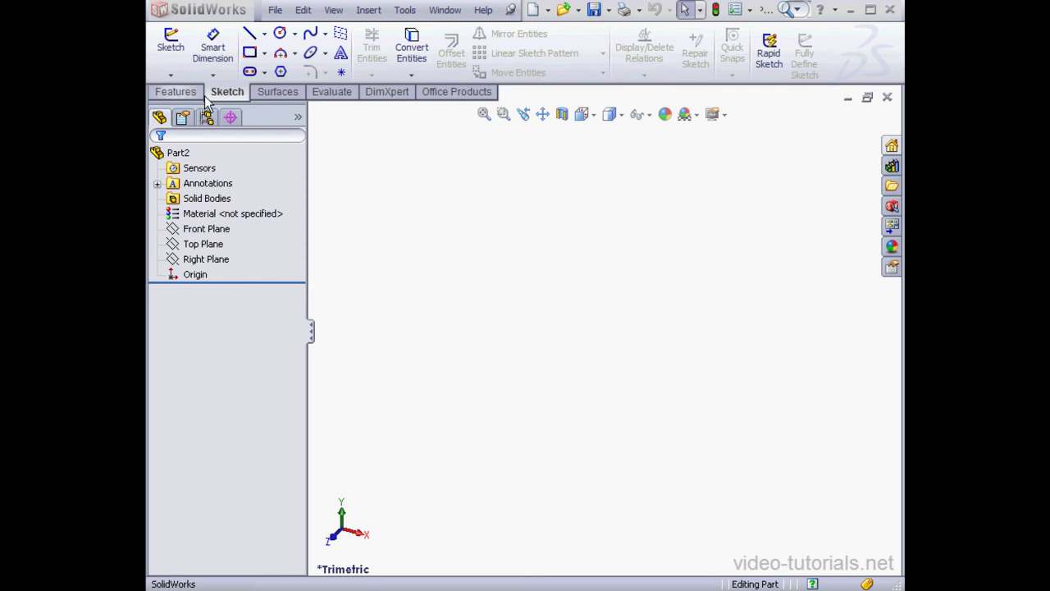
Start 3DSketch1 and draw a construction centerline from the origin along the X axis
{"action": "left_click", "coordinate": [171, 75]}
{"action": "left_click", "coordinate": [197, 108]}
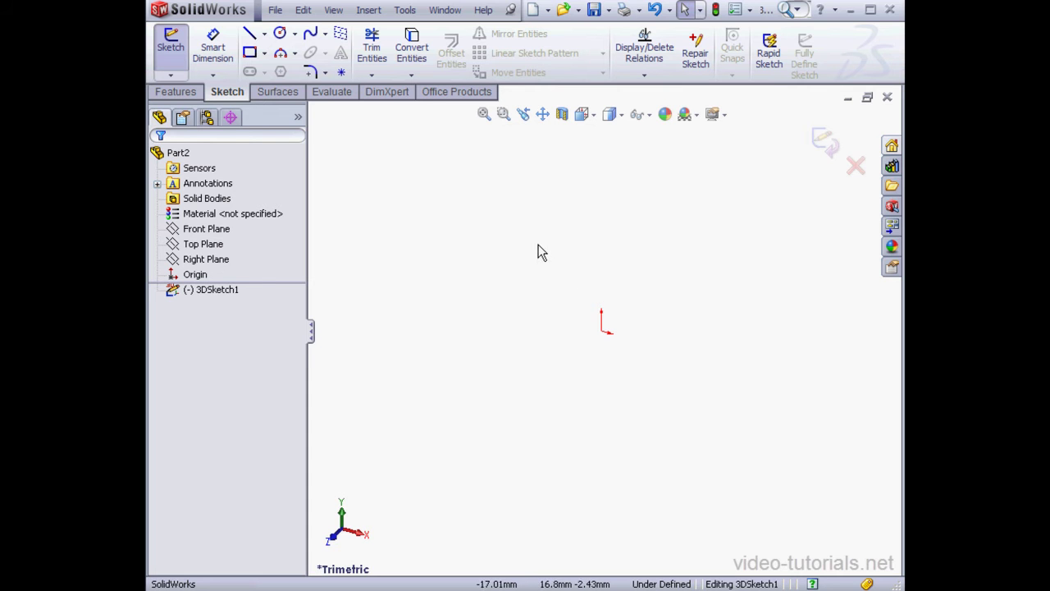
{"action": "left_click", "coordinate": [264, 33]}
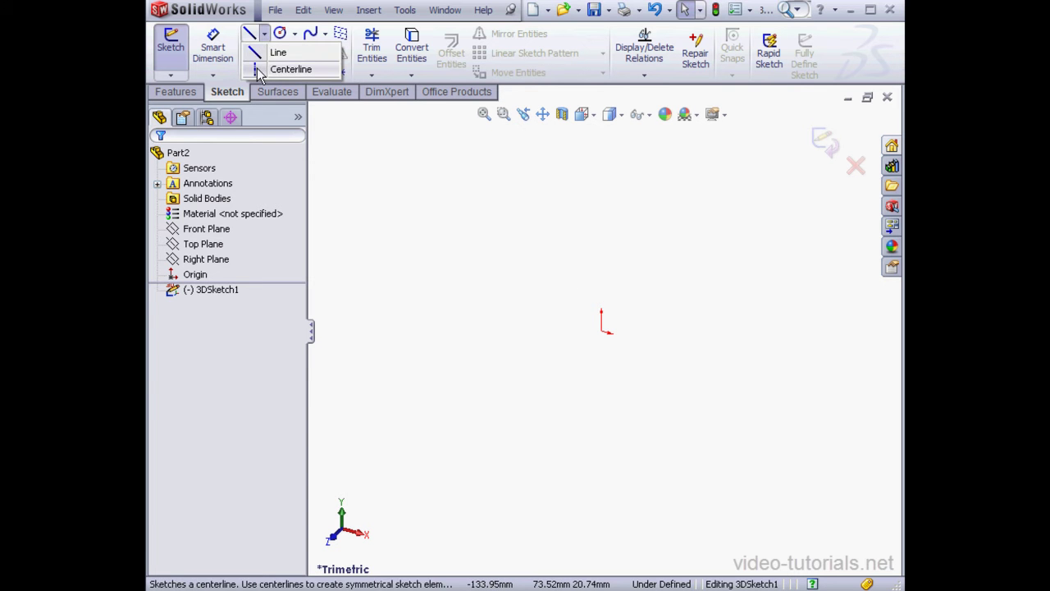
{"action": "left_click", "coordinate": [287, 70]}
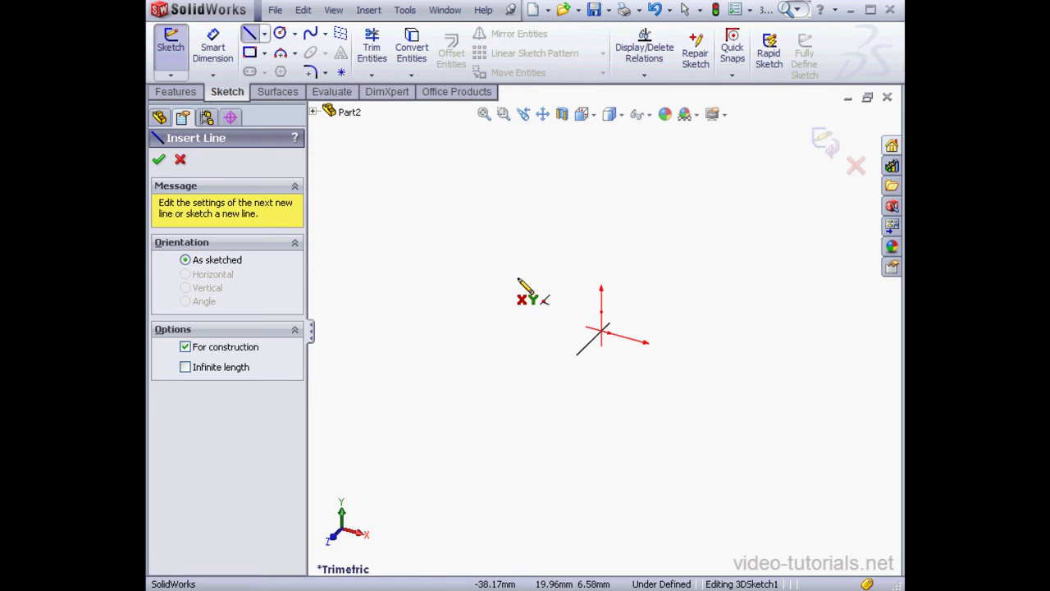
{"action": "left_click", "coordinate": [602, 331]}
{"action": "left_click", "coordinate": [752, 371]}
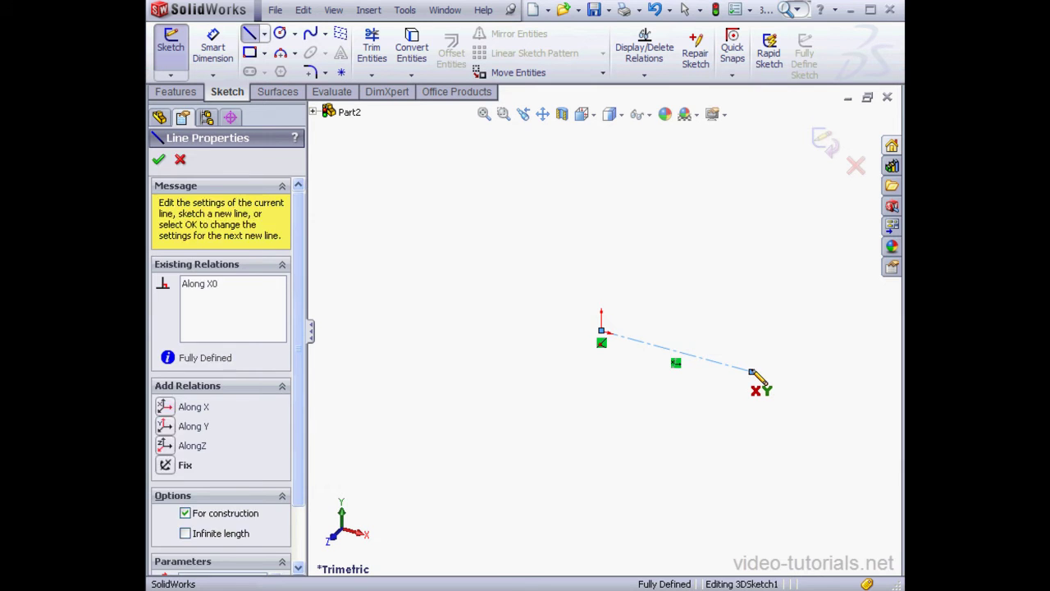
{"action": "right_click", "coordinate": [750, 363]}
{"action": "left_click", "coordinate": [784, 340]}
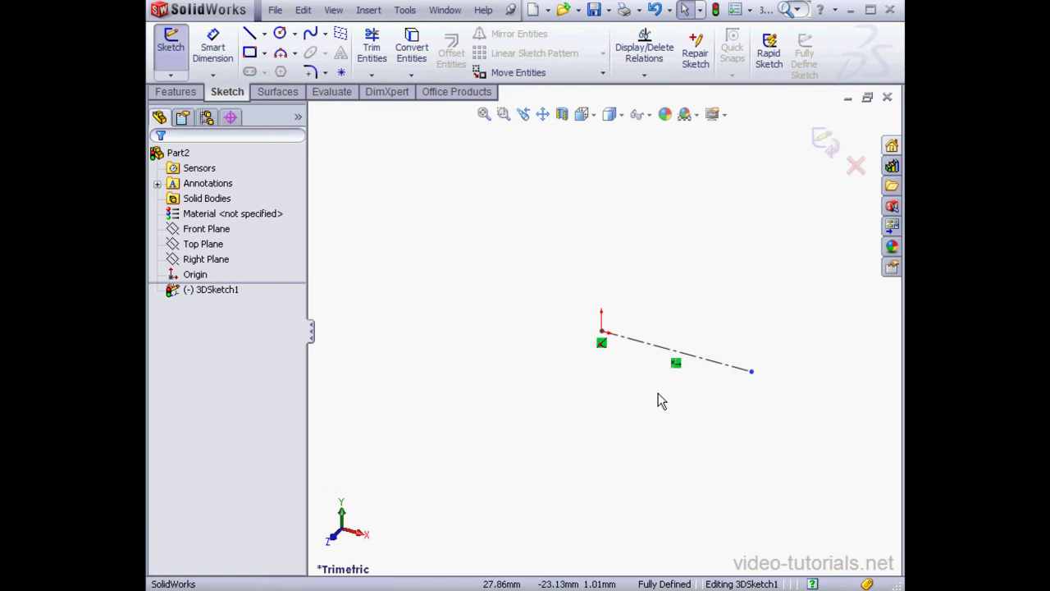
Create Plane1 through the centerline, then drag and rotate it into position
{"action": "left_click", "coordinate": [341, 34]}
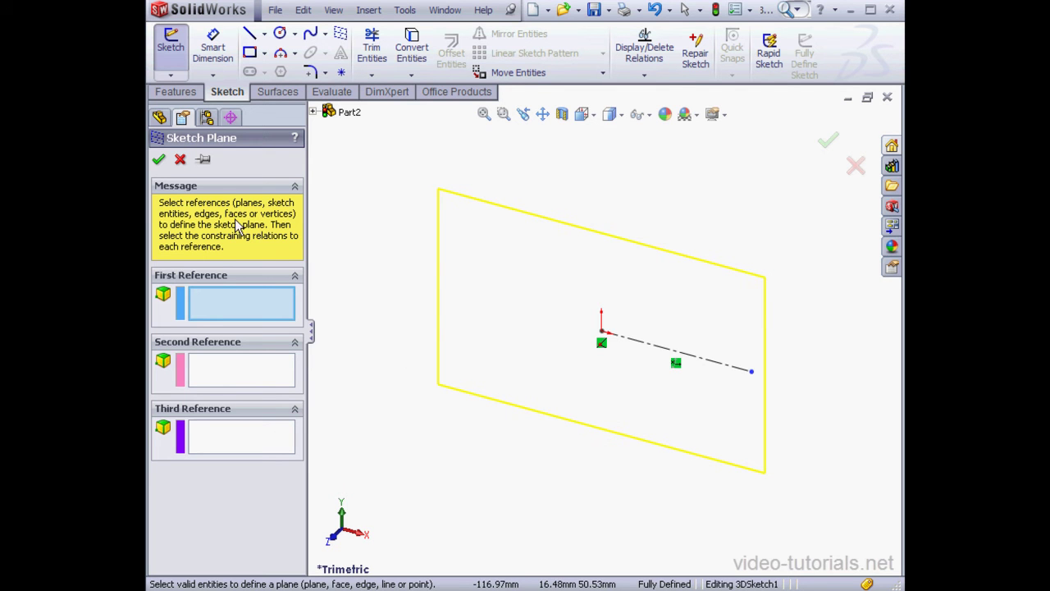
{"action": "left_click", "coordinate": [159, 159]}
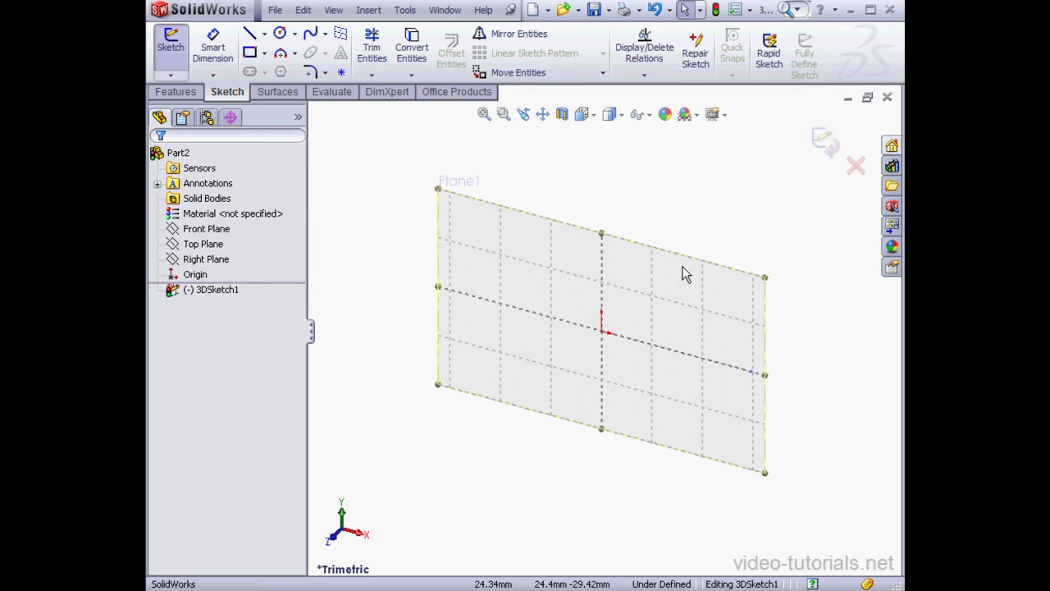
{"action": "mouse_move", "coordinate": [690, 264]}
{"action": "left_mouse_down"}
{"action": "mouse_move", "coordinate": [657, 282]}
{"action": "mouse_move", "coordinate": [675, 268]}
{"action": "left_mouse_up"}
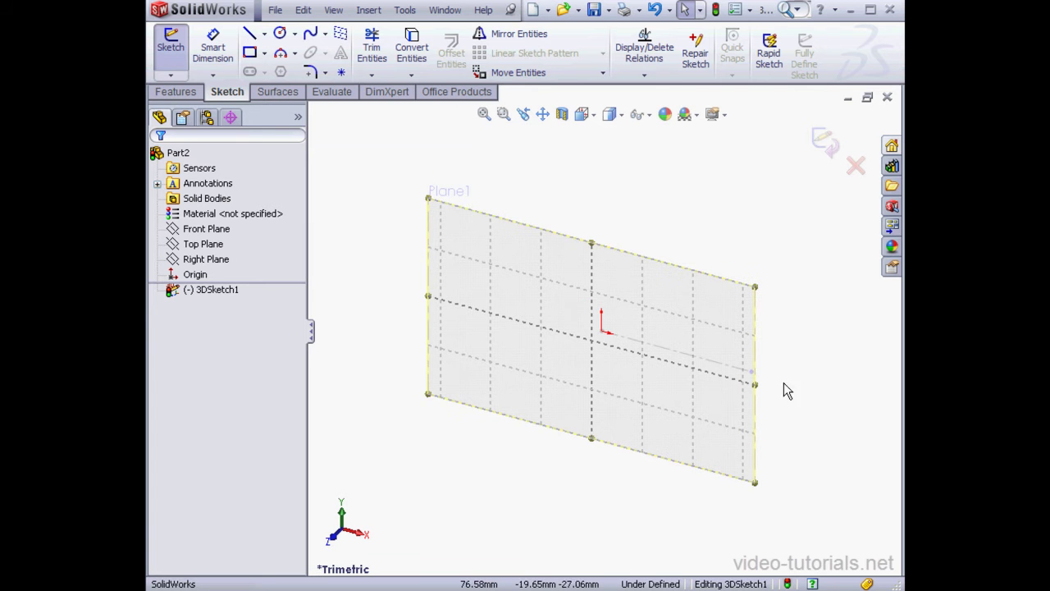
{"action": "left_click_drag", "start_coordinate": [750, 392], "coordinate": [710, 400]}
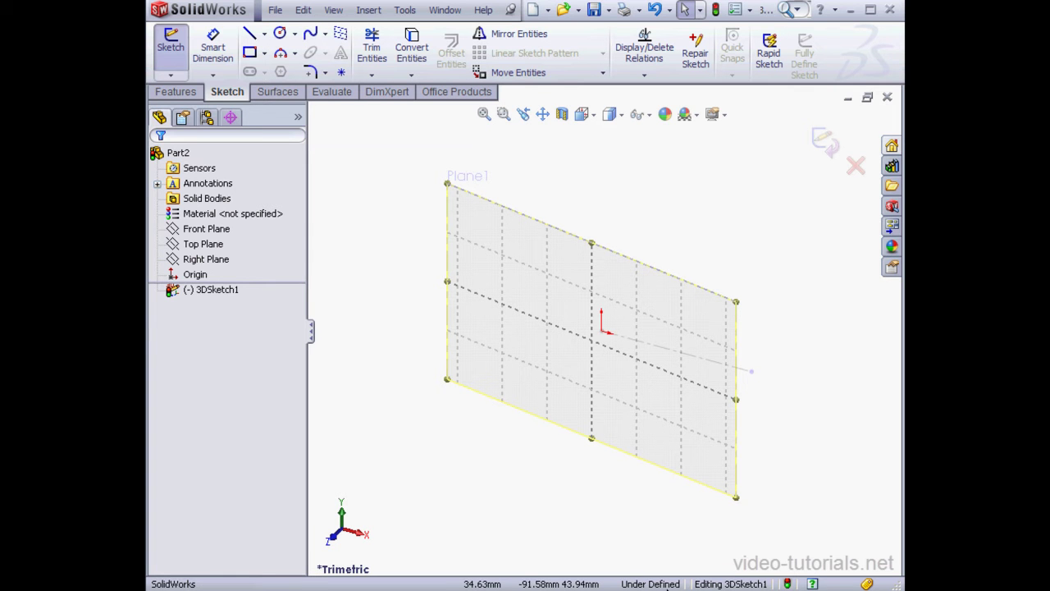
{"action": "left_click", "coordinate": [184, 119]}
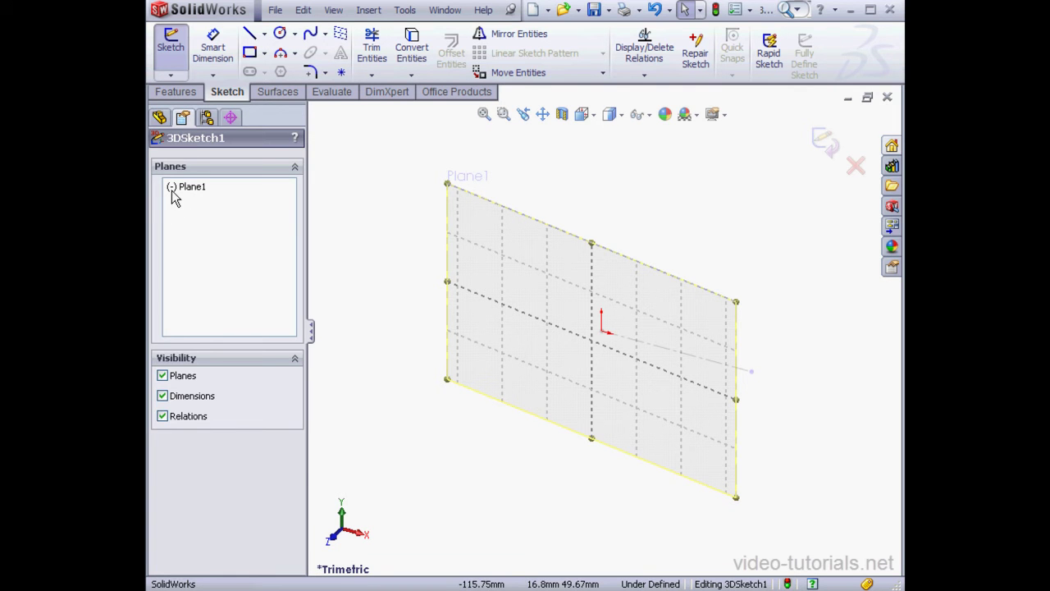
{"action": "left_click", "coordinate": [159, 118]}
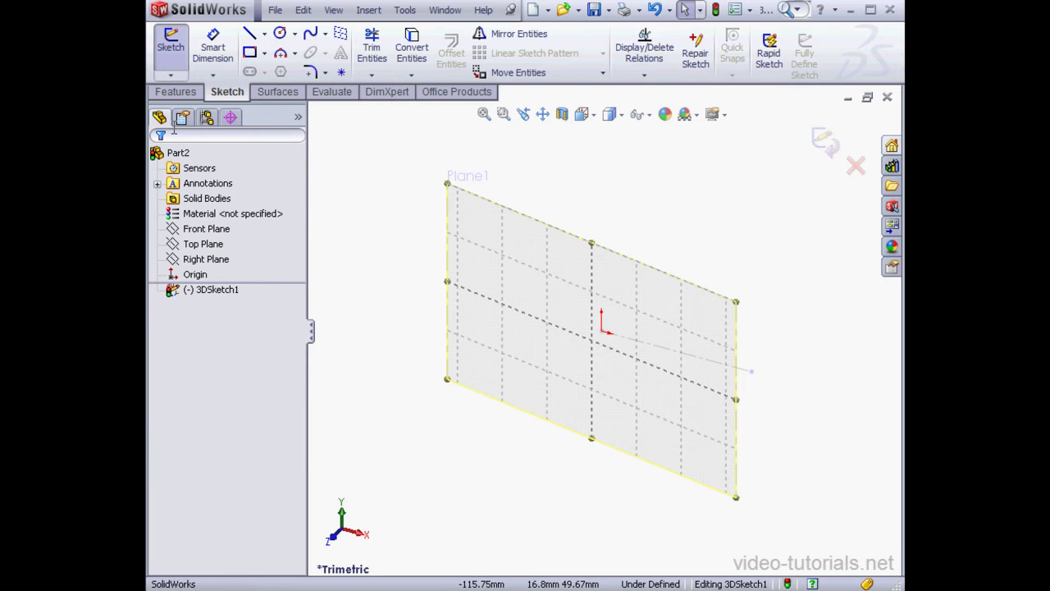
Add an On Plane relation between the centerline and Plane1
{"action": "left_click", "coordinate": [471, 405]}
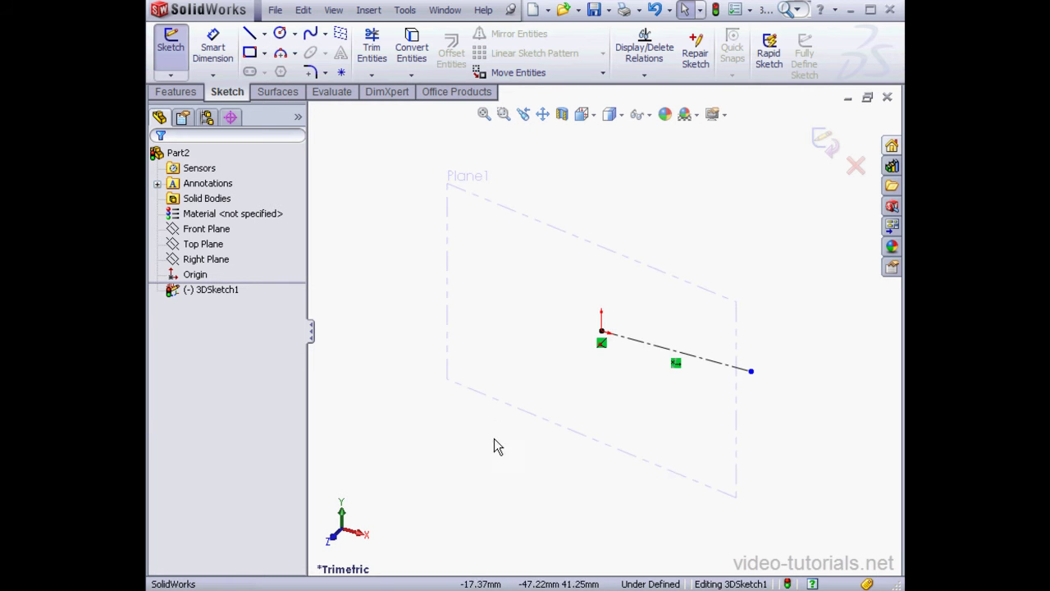
{"action": "left_click", "coordinate": [746, 370]}
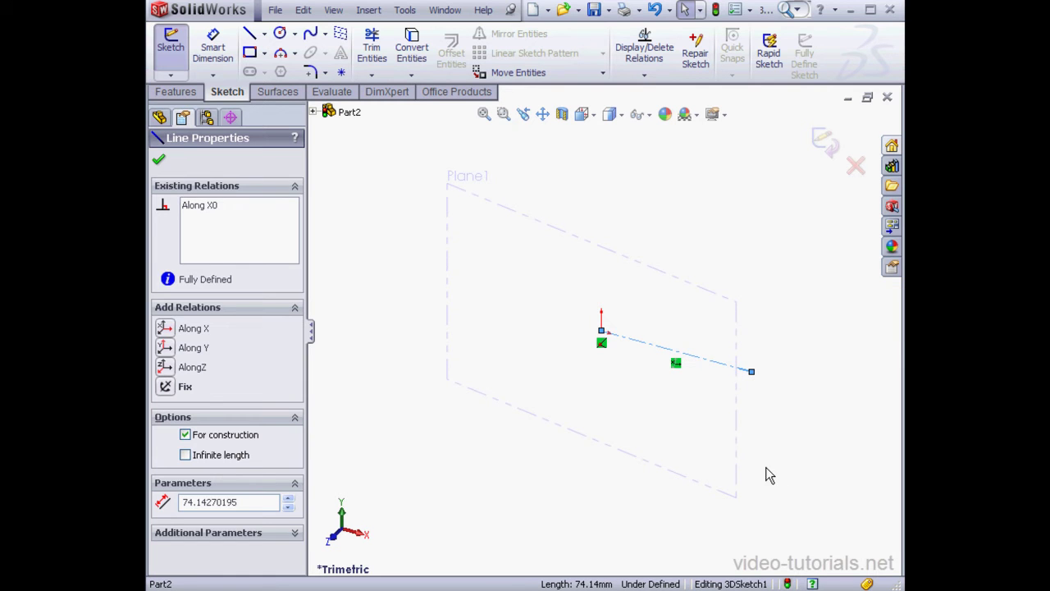
{"action": "left_click", "coordinate": [737, 334], "text": "ctrl"}
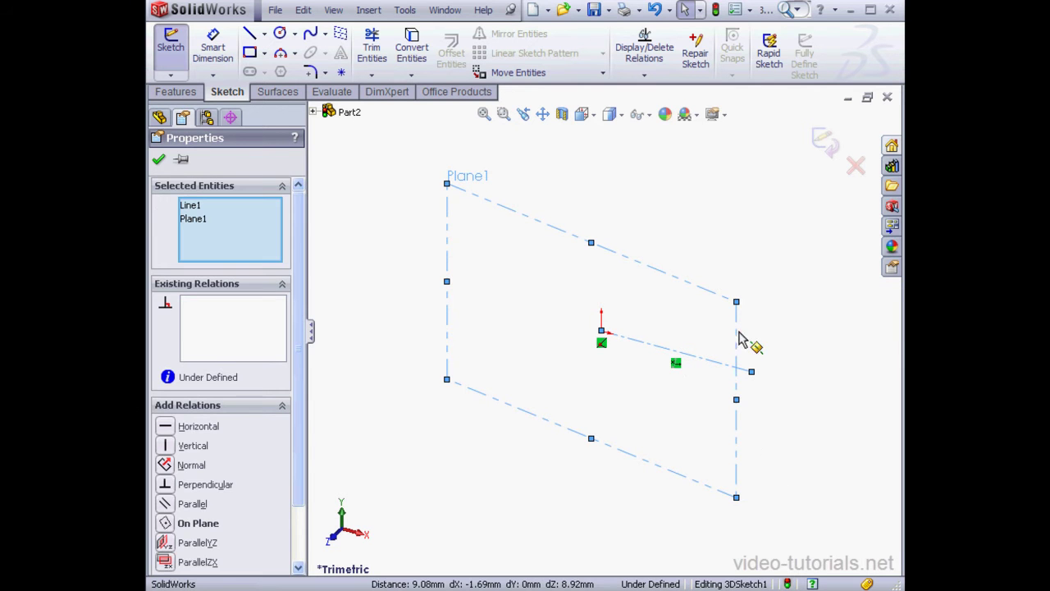
{"action": "left_click", "coordinate": [172, 523]}
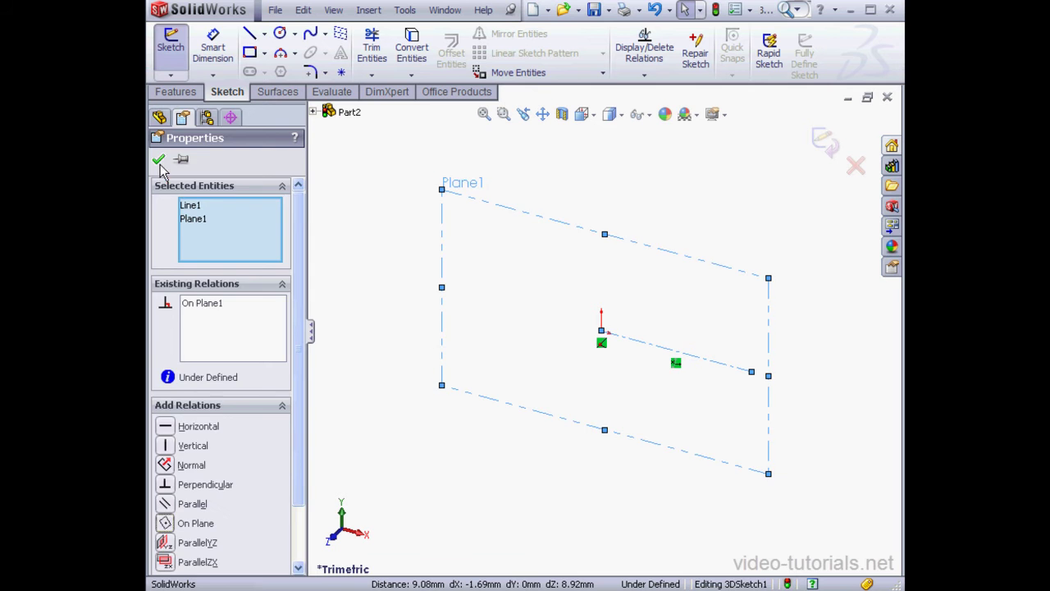
{"action": "left_click", "coordinate": [159, 159]}
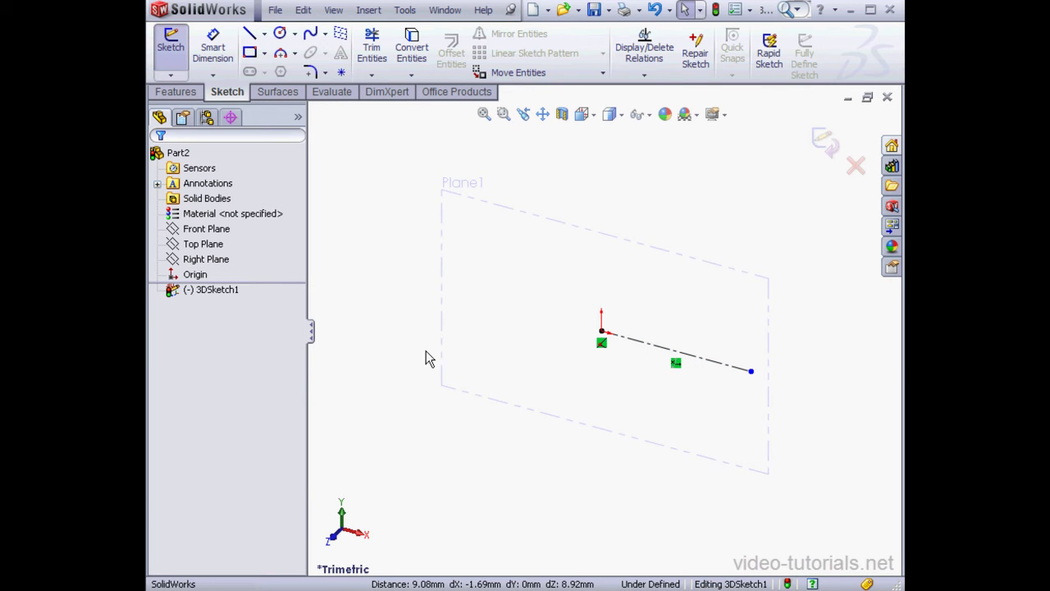
Dimension the angle between the Top Plane and Plane1 to 45°, fully defining 3DSketch1
{"action": "left_click", "coordinate": [227, 56]}
{"action": "left_click", "coordinate": [218, 246]}
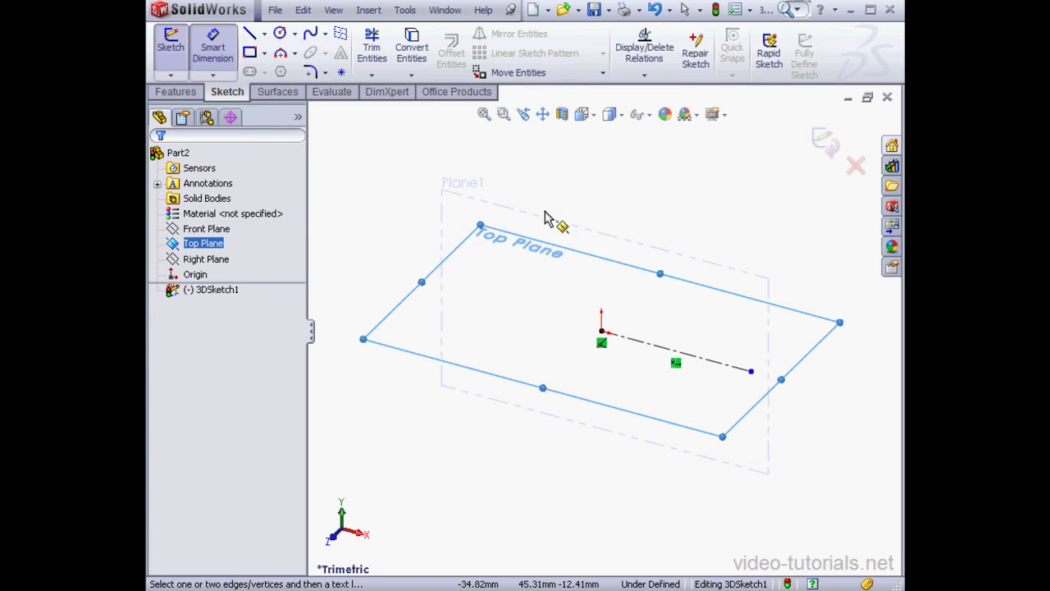
{"action": "left_click", "coordinate": [468, 197]}
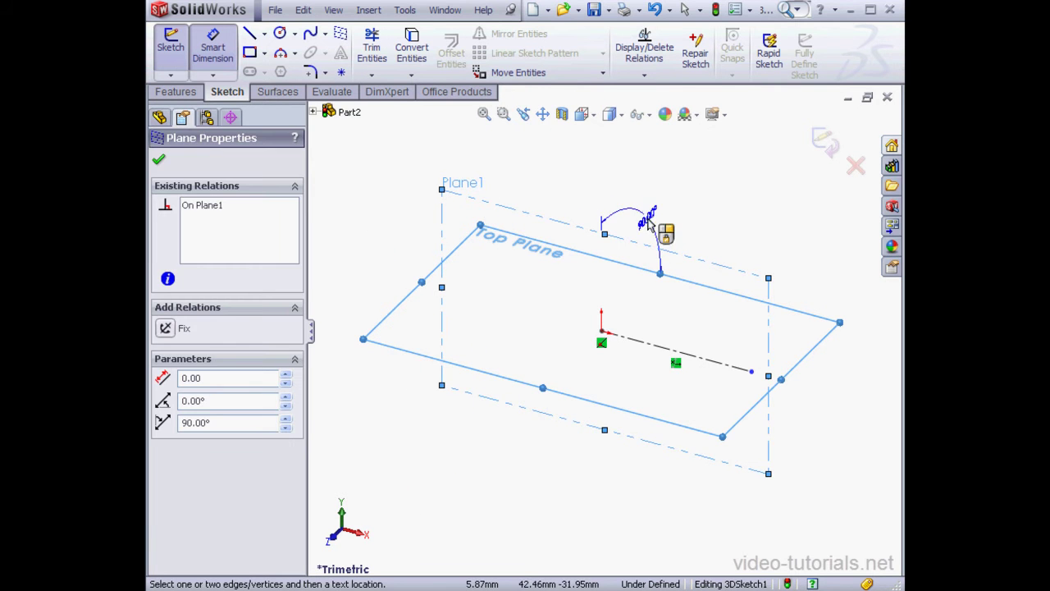
{"action": "left_click", "coordinate": [615, 217]}
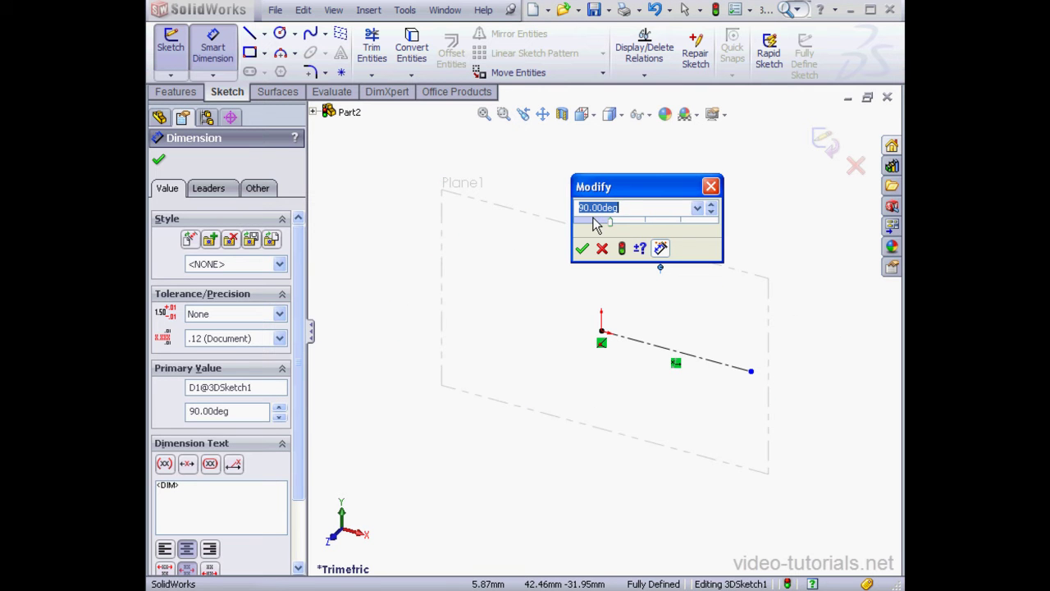
{"action": "type", "text": "45"}
{"action": "left_click", "coordinate": [582, 248]}
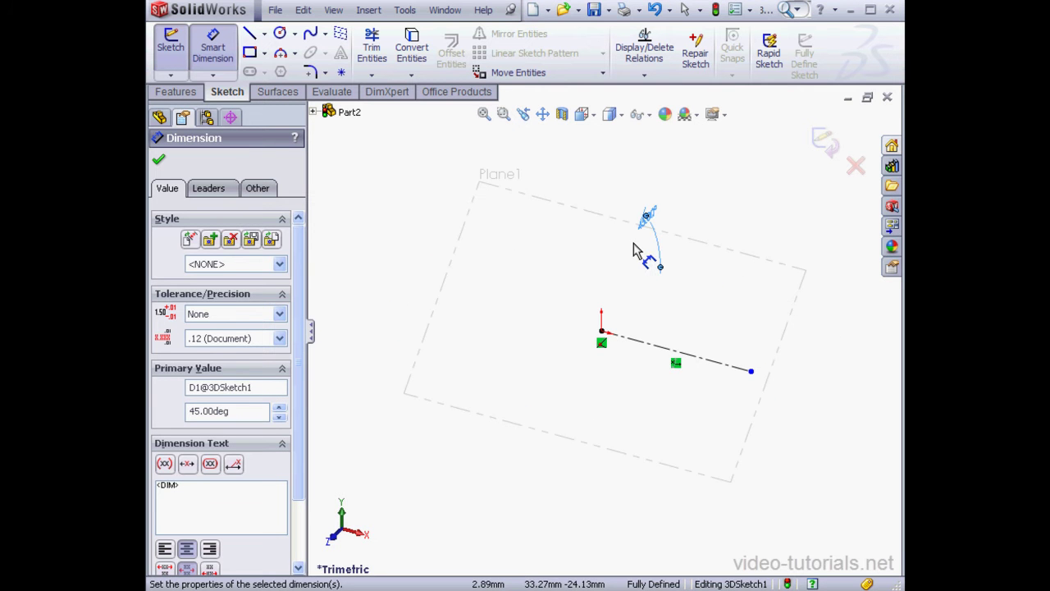
{"action": "right_click", "coordinate": [398, 189]}
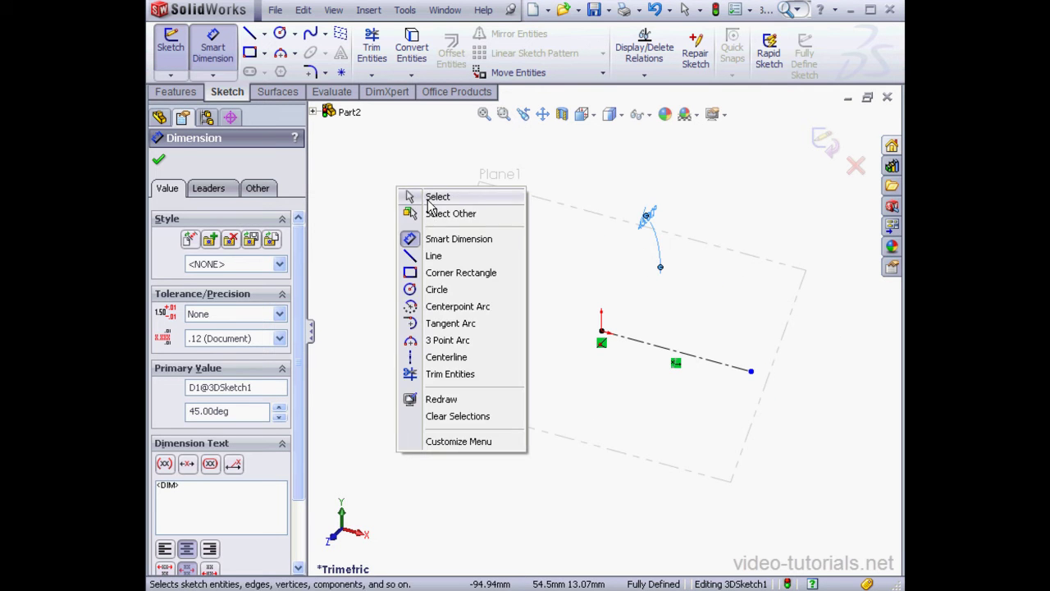
{"action": "left_click", "coordinate": [435, 197]}
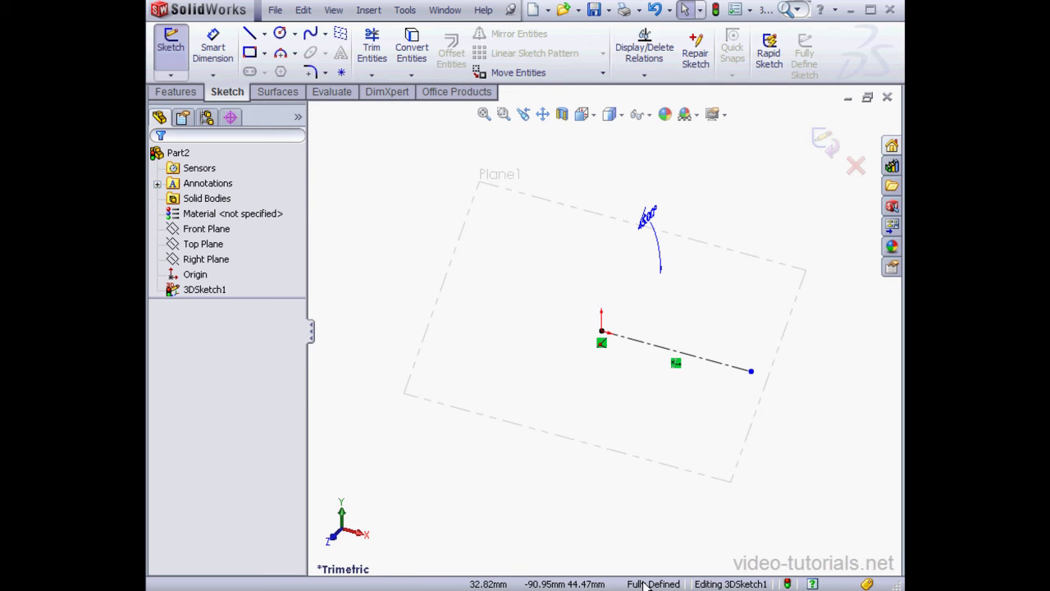
{"action": "left_click", "coordinate": [182, 117]}
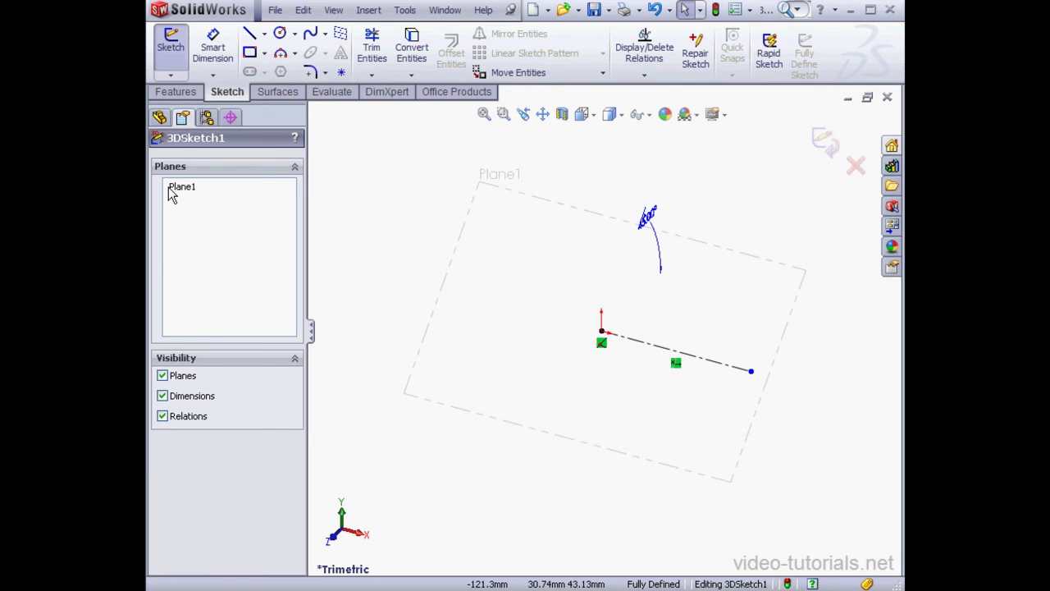
{"action": "left_click", "coordinate": [160, 118]}
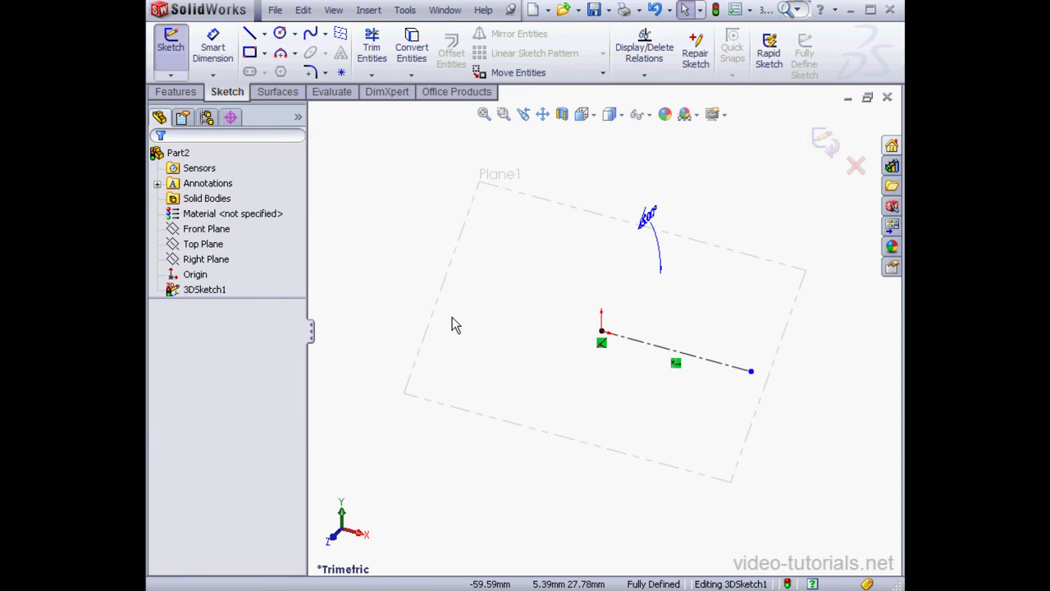
Draw three lines on Plane1 from the origin: up, across the top, and down to the centerline's end
{"action": "left_click", "coordinate": [461, 235]}
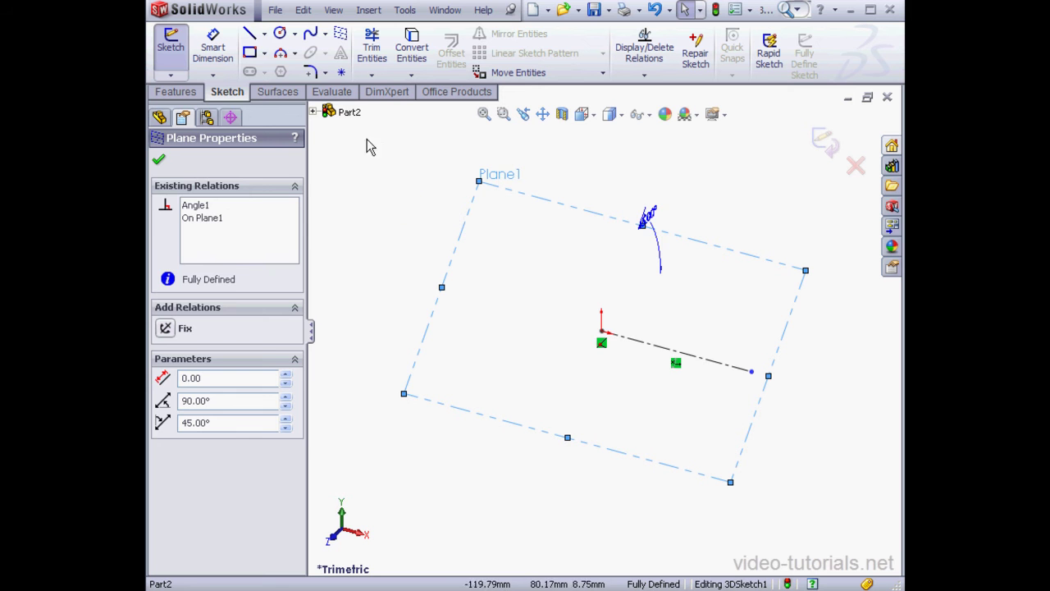
{"action": "left_click", "coordinate": [249, 34]}
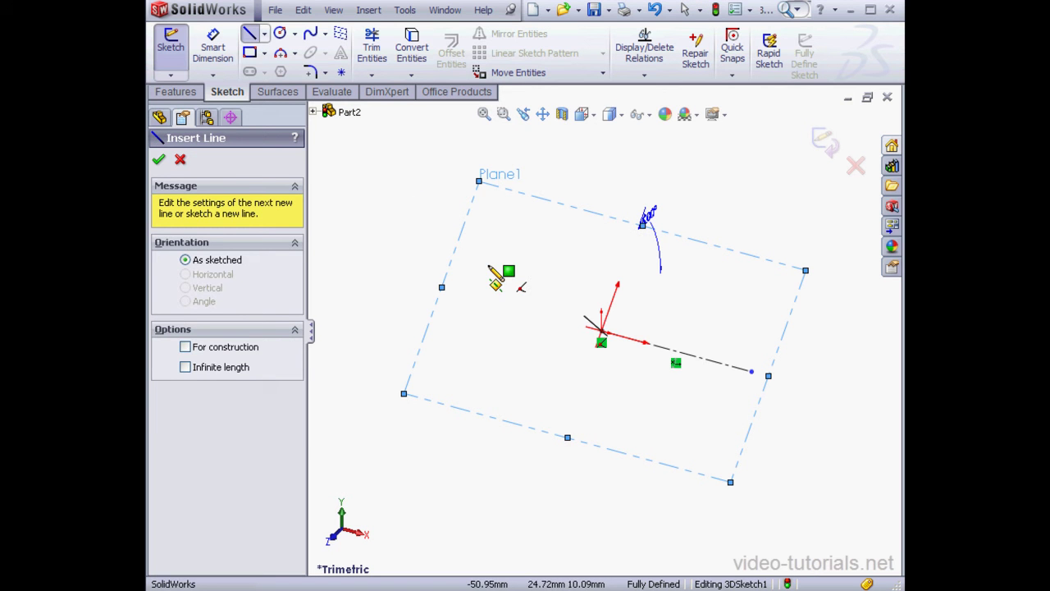
{"action": "left_click", "coordinate": [601, 332]}
{"action": "left_click", "coordinate": [640, 224]}
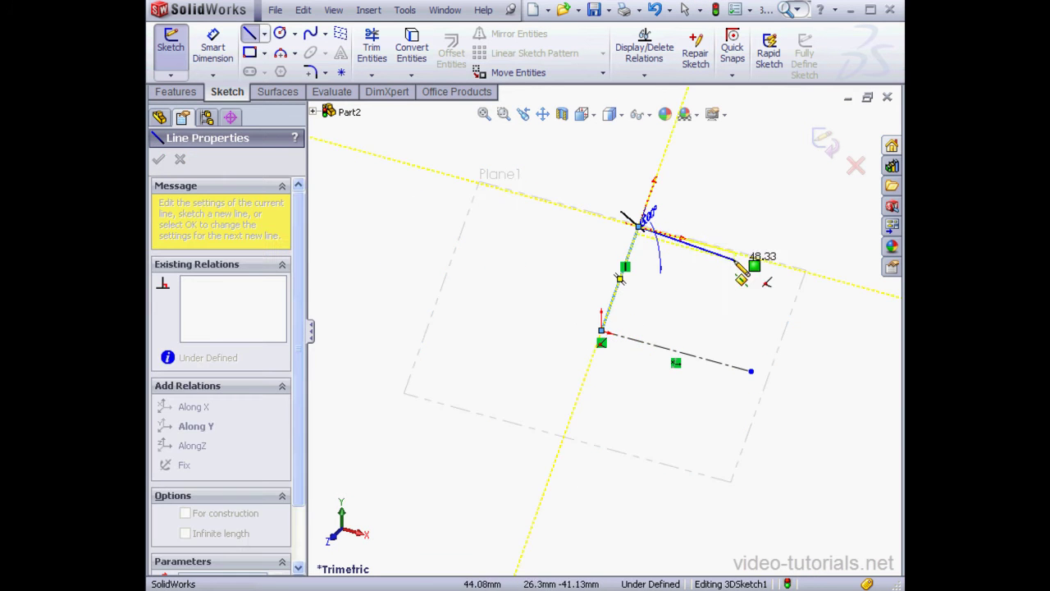
{"action": "left_click", "coordinate": [786, 266]}
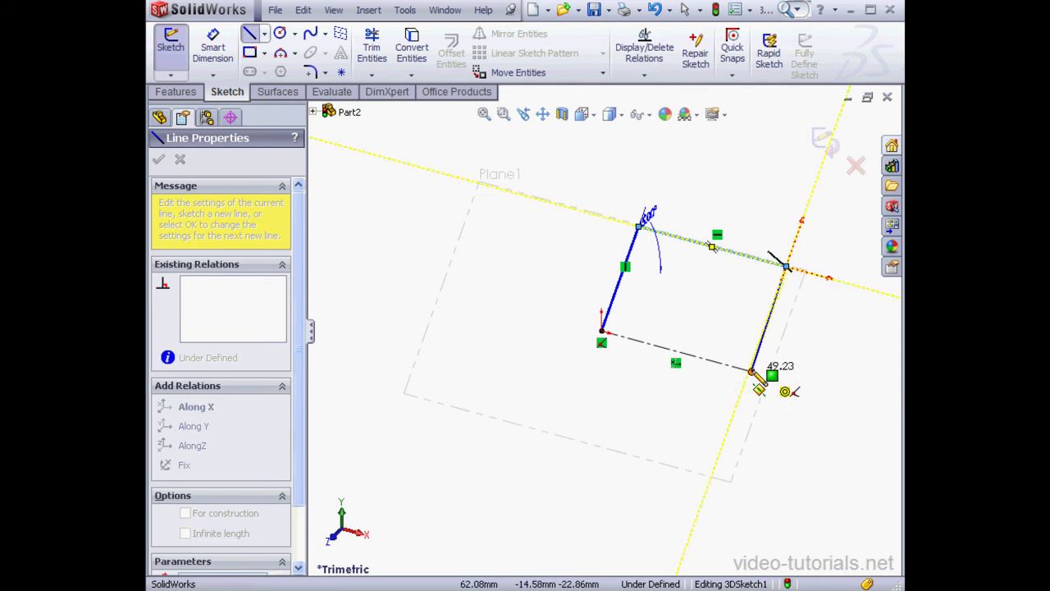
{"action": "left_click", "coordinate": [752, 370]}
{"action": "right_click", "coordinate": [742, 329]}
{"action": "left_click", "coordinate": [773, 349]}
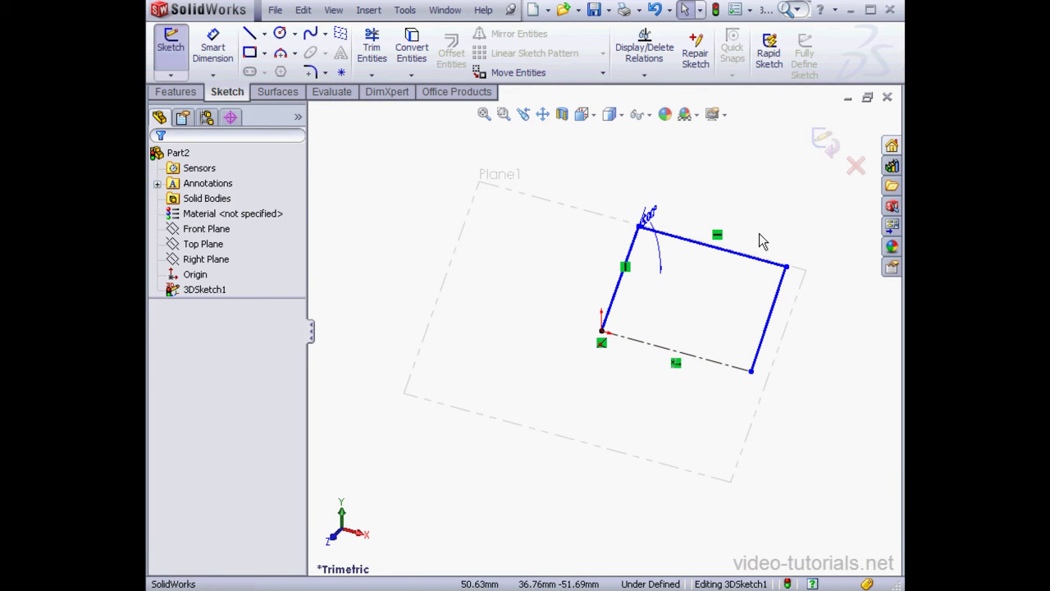
Undo the three lines, leaving only the centerline, and reselect Plane1
{"action": "left_click", "coordinate": [654, 10]}
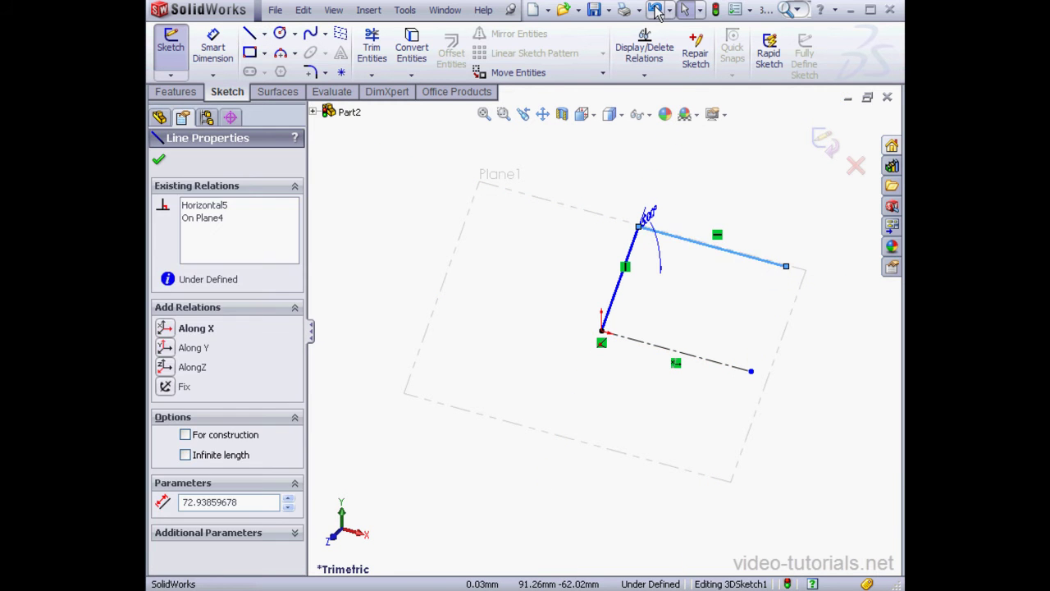
{"action": "left_click", "coordinate": [654, 10]}
{"action": "left_click", "coordinate": [653, 10]}
{"action": "left_click", "coordinate": [654, 10]}
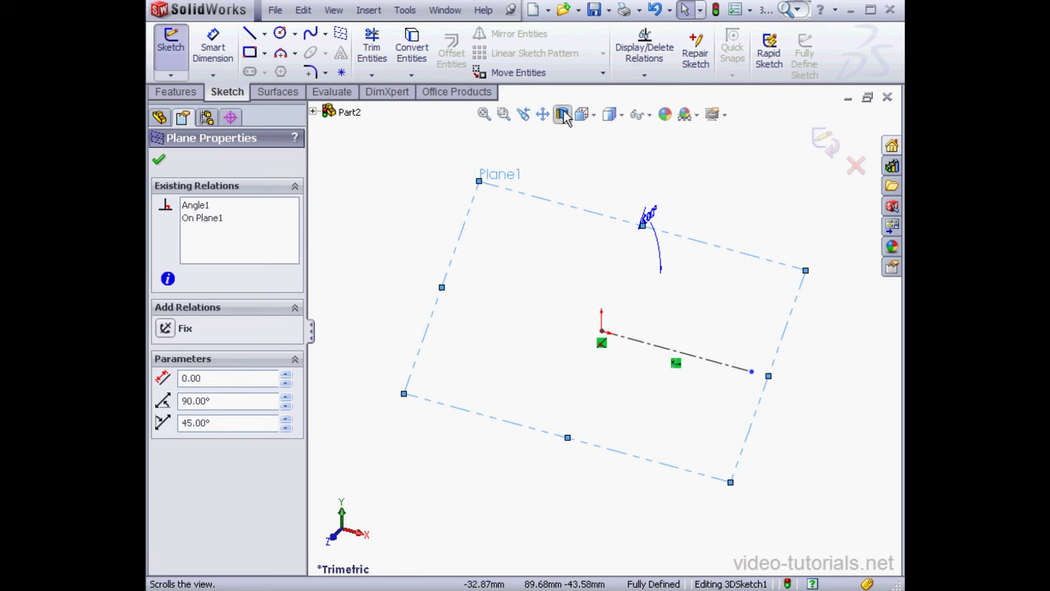
{"action": "left_click", "coordinate": [468, 232]}
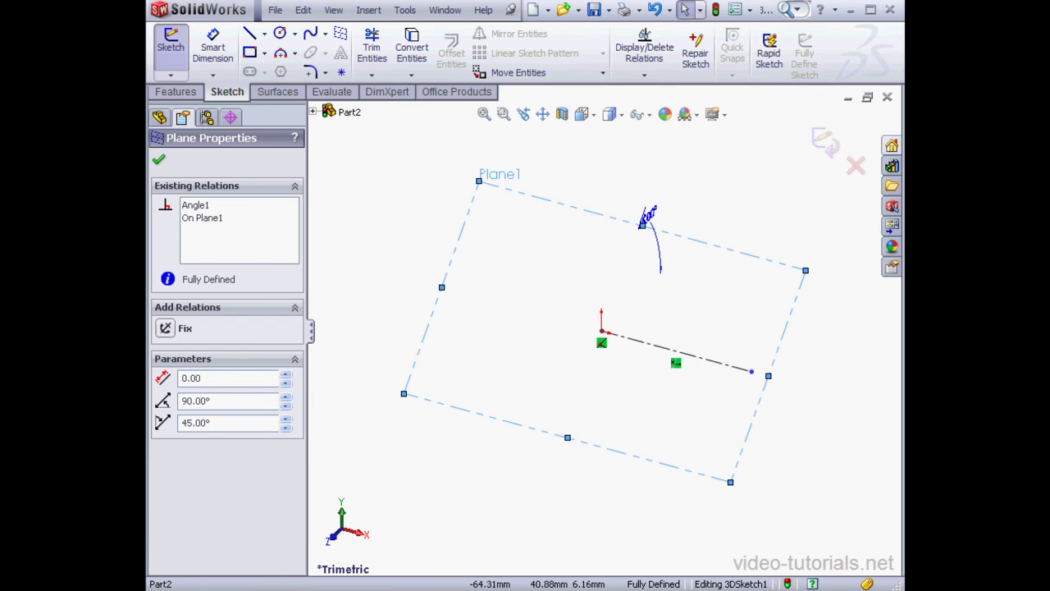
Sketch on Plane1 a path from the origin going up, across, and down to the centerline's end
{"action": "double_click", "coordinate": [497, 180]}
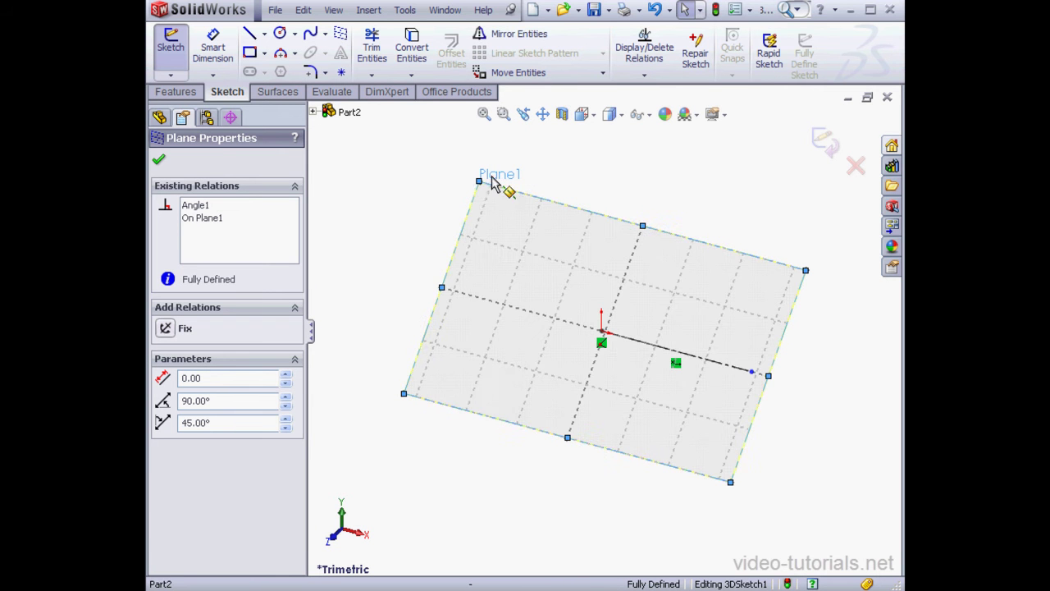
{"action": "left_click", "coordinate": [421, 205]}
{"action": "left_click", "coordinate": [250, 36]}
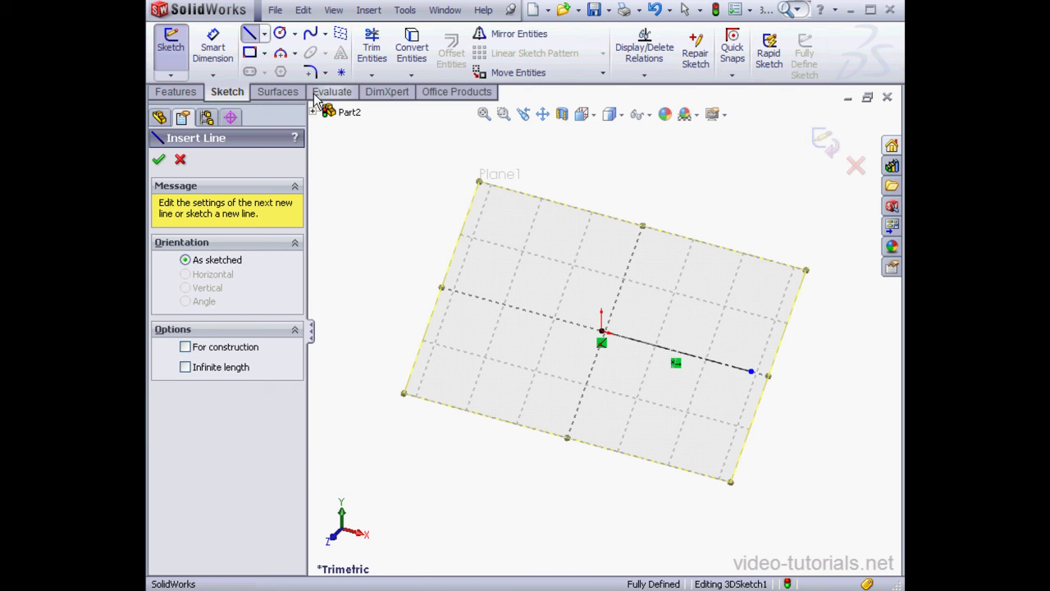
{"action": "left_click", "coordinate": [602, 331]}
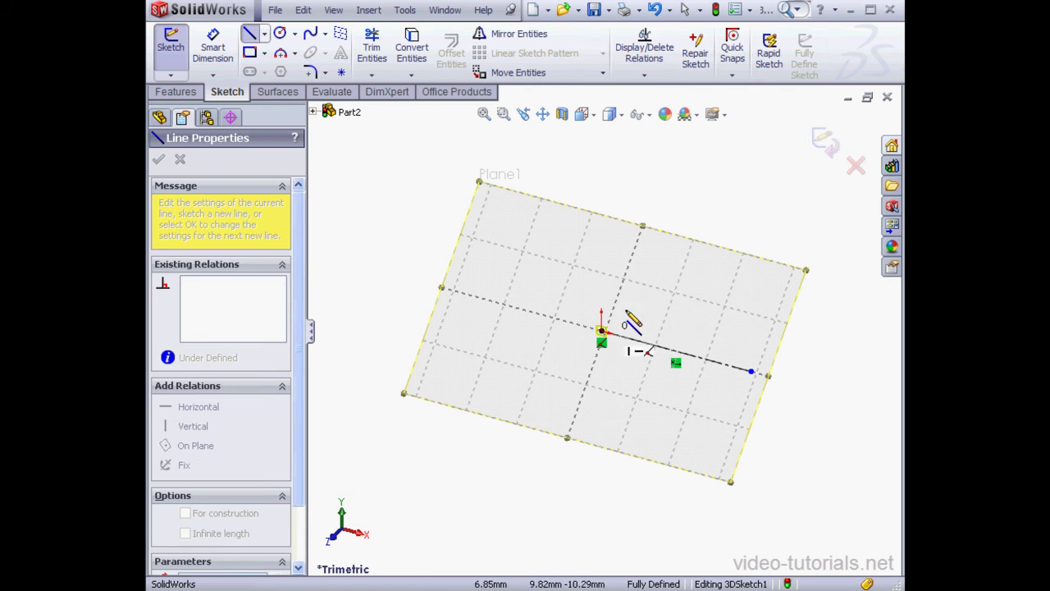
{"action": "left_click", "coordinate": [637, 232]}
{"action": "left_click", "coordinate": [785, 272]}
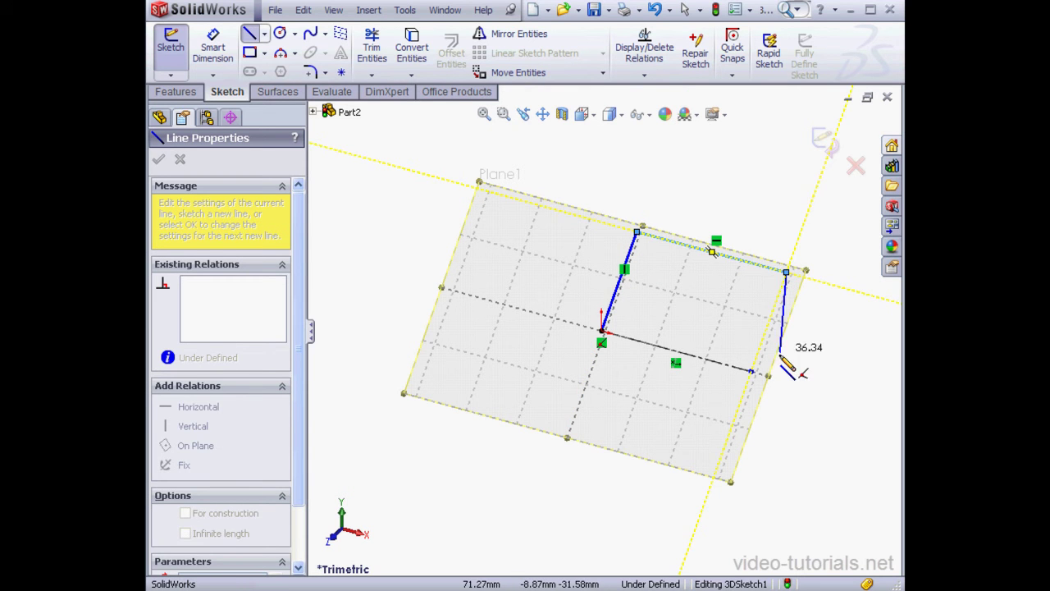
{"action": "left_click", "coordinate": [751, 371]}
{"action": "right_click", "coordinate": [727, 318]}
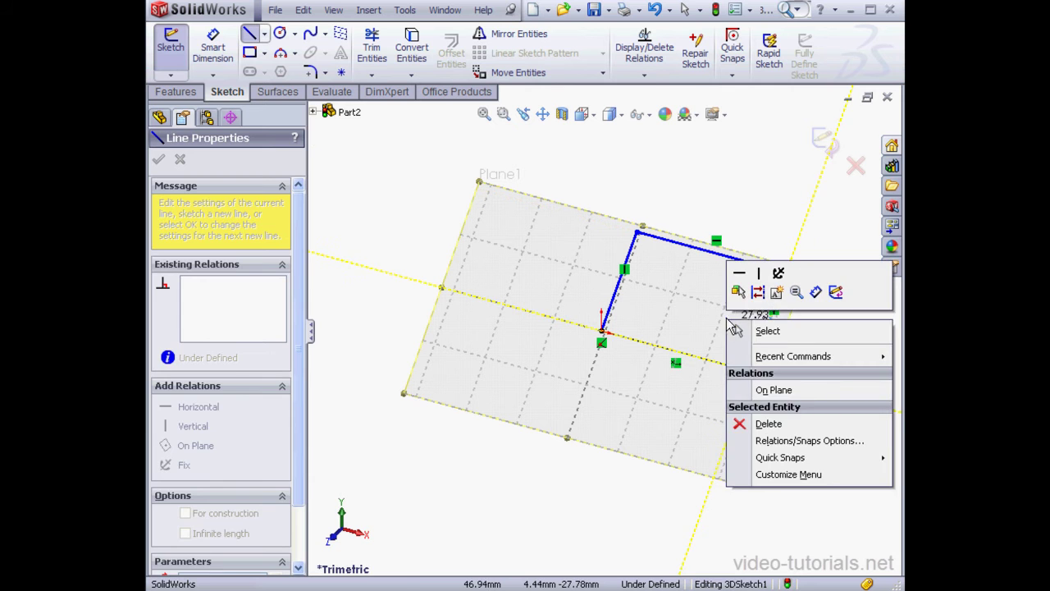
{"action": "left_click", "coordinate": [763, 331]}
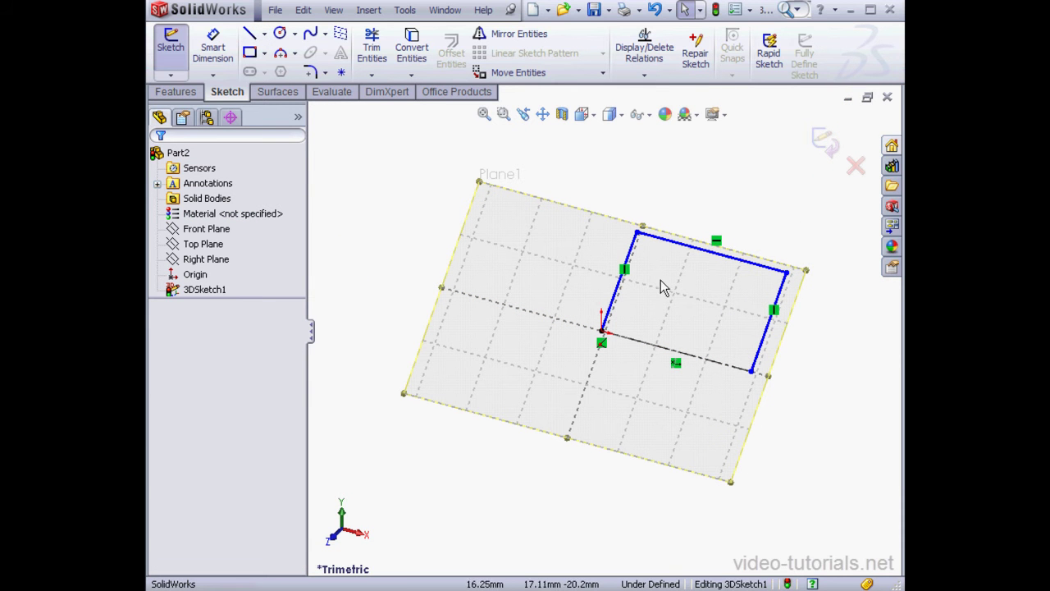
Convert the top line of the path to construction geometry
{"action": "left_click", "coordinate": [706, 253]}
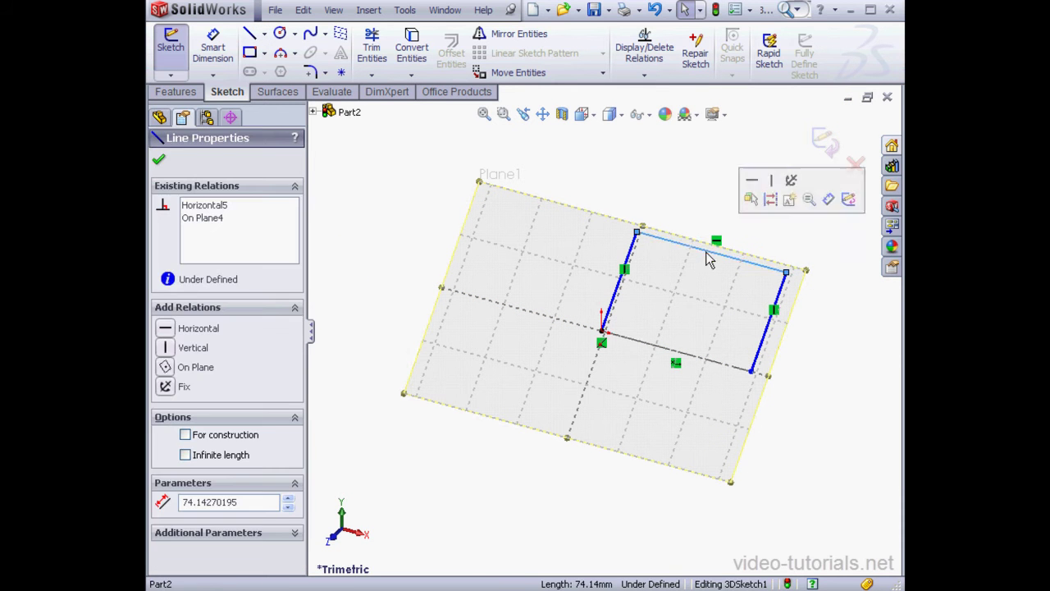
{"action": "left_click", "coordinate": [185, 434]}
{"action": "left_click", "coordinate": [158, 161]}
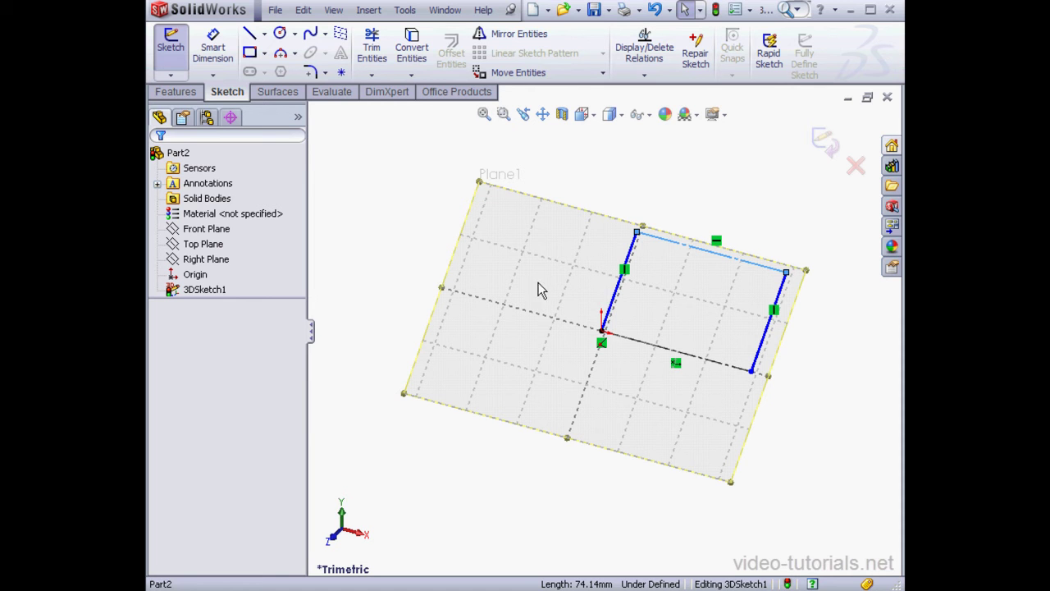
Dimension the upward left line to 50 mm and the bottom centerline to 100 mm
{"action": "left_click", "coordinate": [213, 49]}
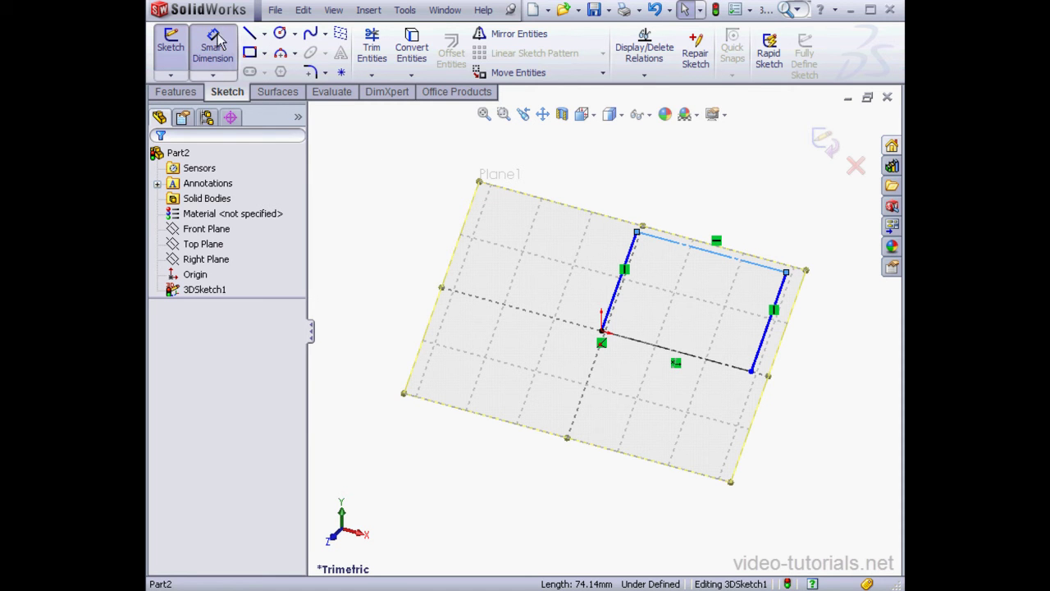
{"action": "left_click", "coordinate": [612, 297]}
{"action": "left_click", "coordinate": [577, 274]}
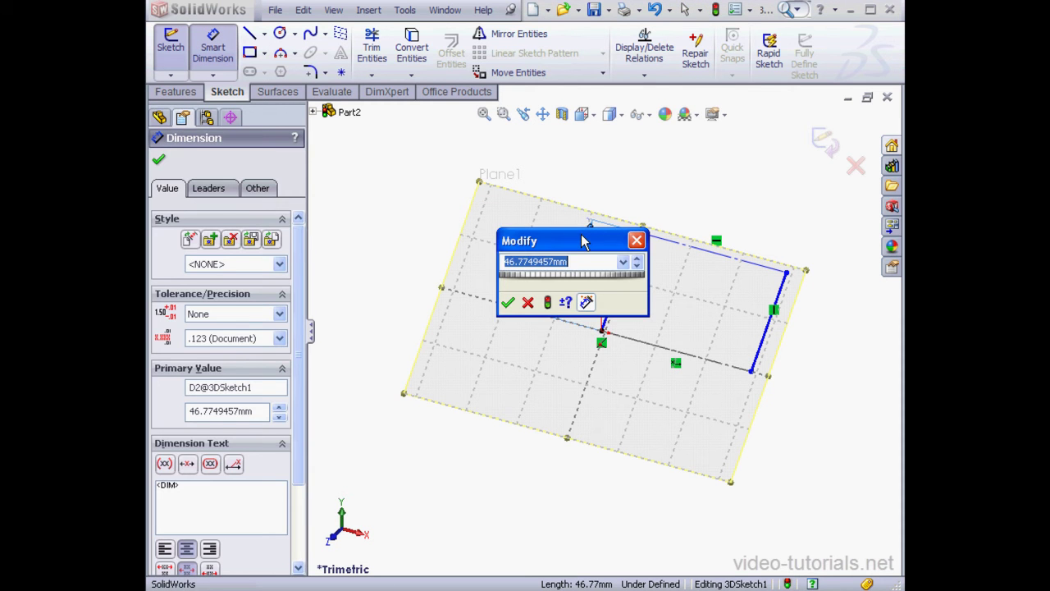
{"action": "type", "text": "50"}
{"action": "key", "text": "Return"}
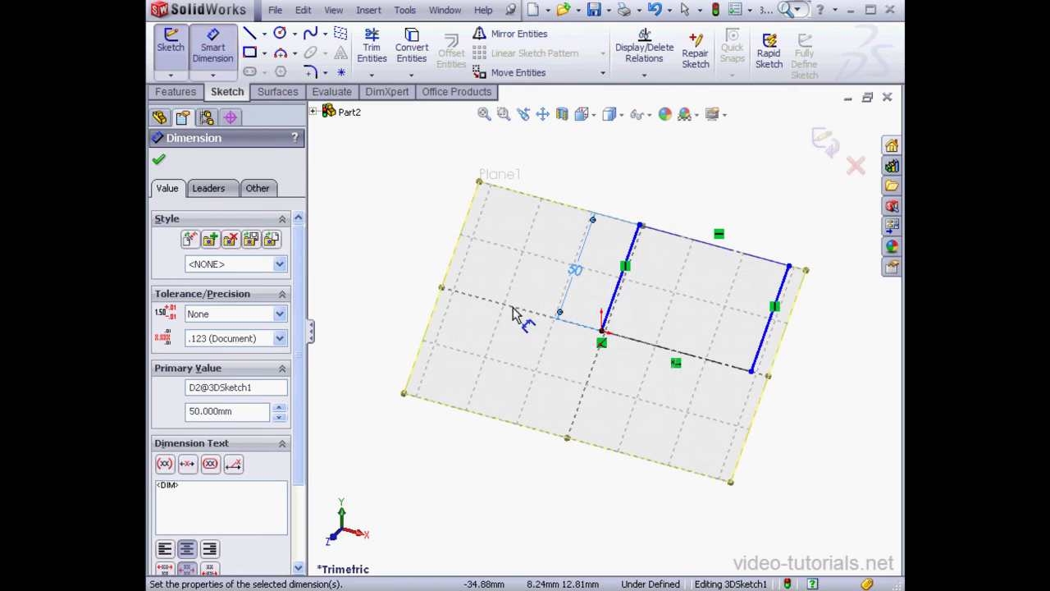
{"action": "left_click", "coordinate": [712, 362]}
{"action": "left_click", "coordinate": [691, 398]}
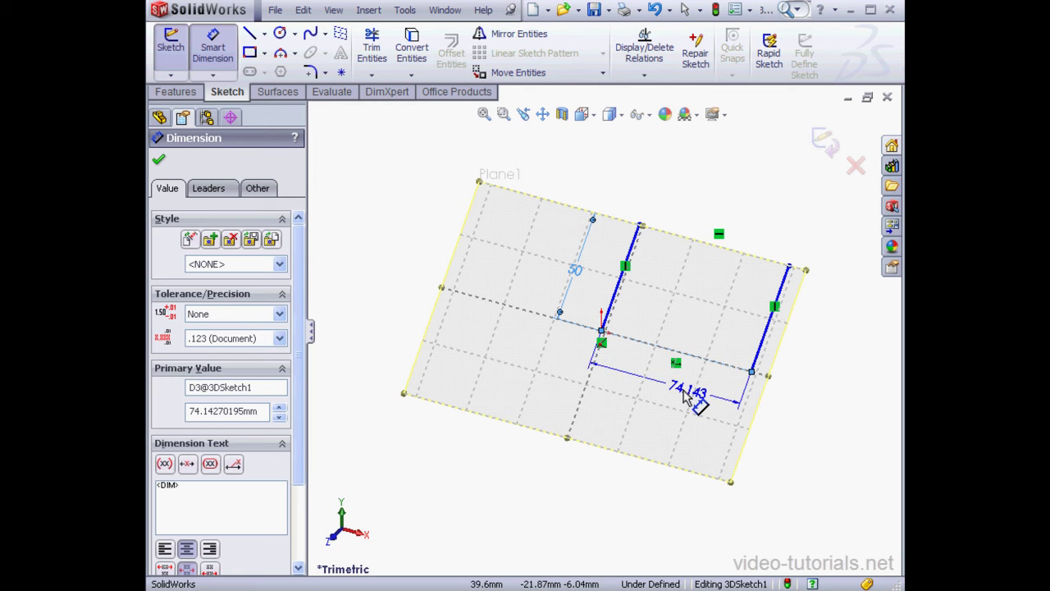
{"action": "type", "text": "100"}
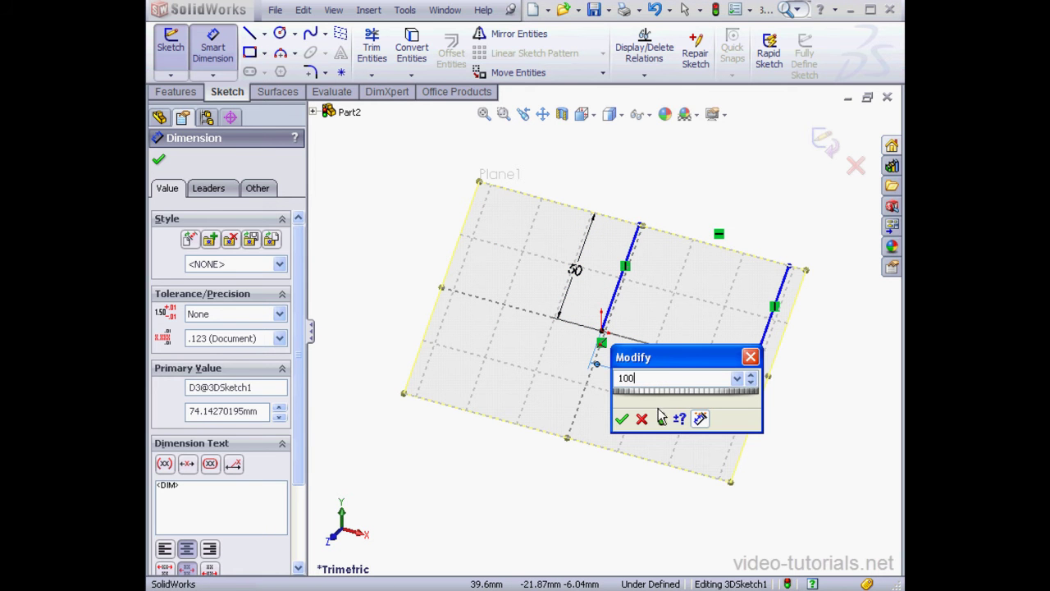
{"action": "key", "text": "Return"}
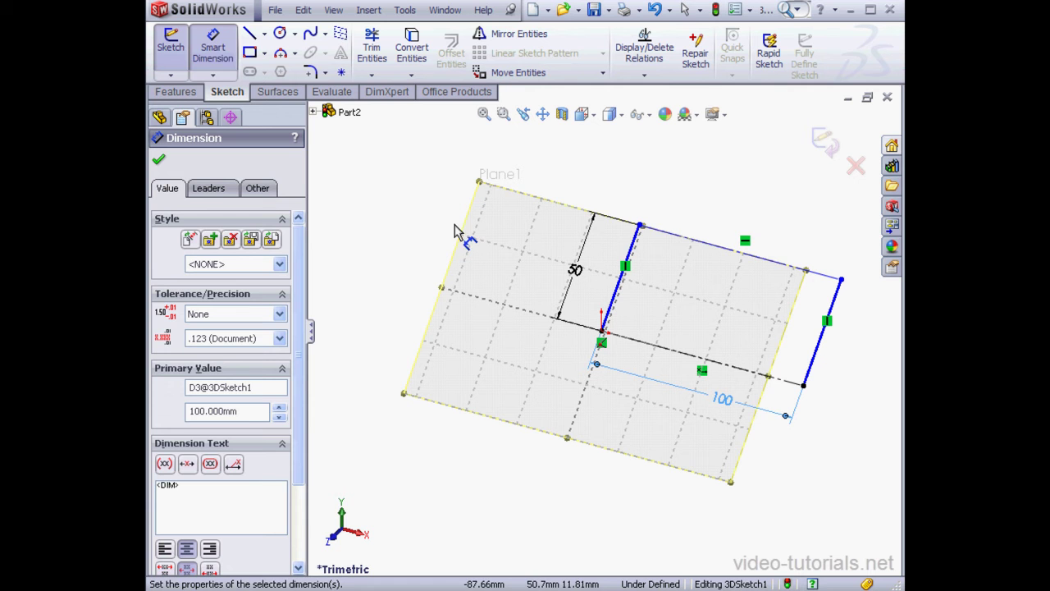
Make the left line perpendicular to the bottom centerline, fully defining 3DSketch1
{"action": "left_click", "coordinate": [213, 46]}
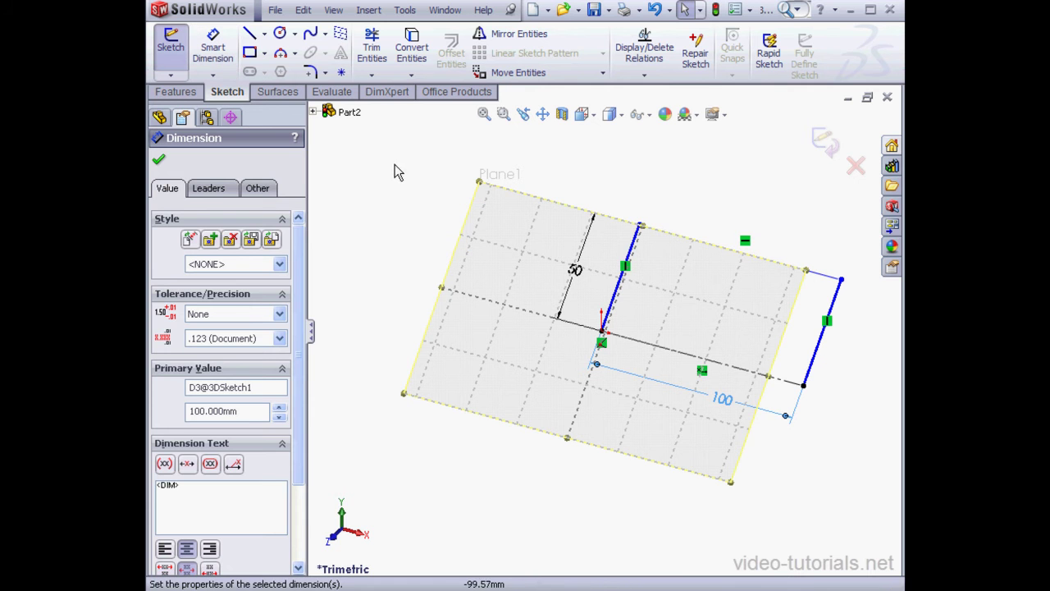
{"action": "left_click", "coordinate": [159, 159]}
{"action": "mouse_move", "coordinate": [844, 280]}
{"action": "left_mouse_down"}
{"action": "mouse_move", "coordinate": [817, 208]}
{"action": "mouse_move", "coordinate": [824, 308]}
{"action": "mouse_move", "coordinate": [840, 281]}
{"action": "left_mouse_up"}
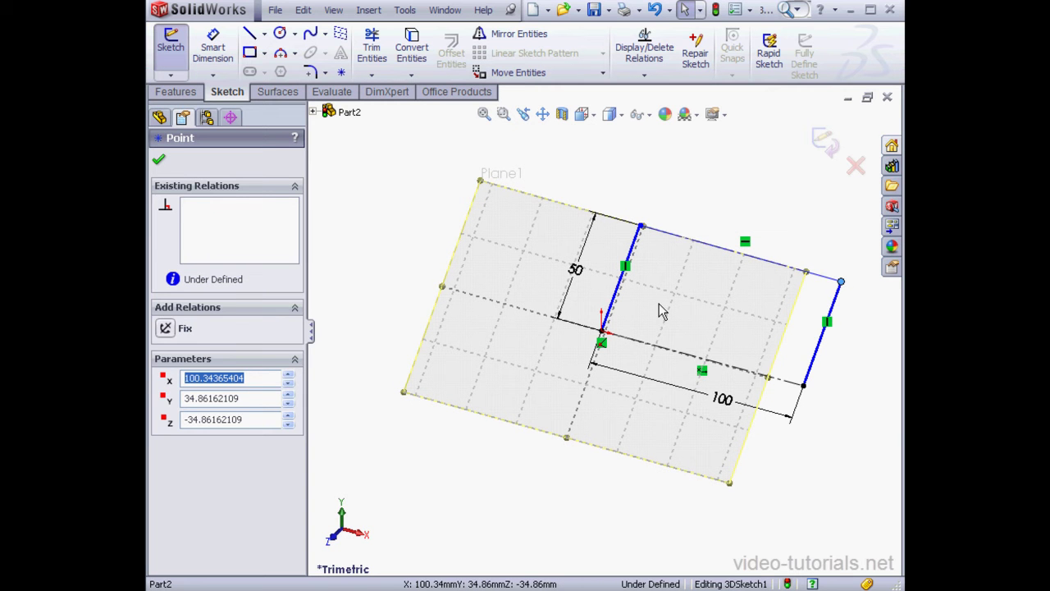
{"action": "left_click", "coordinate": [668, 190]}
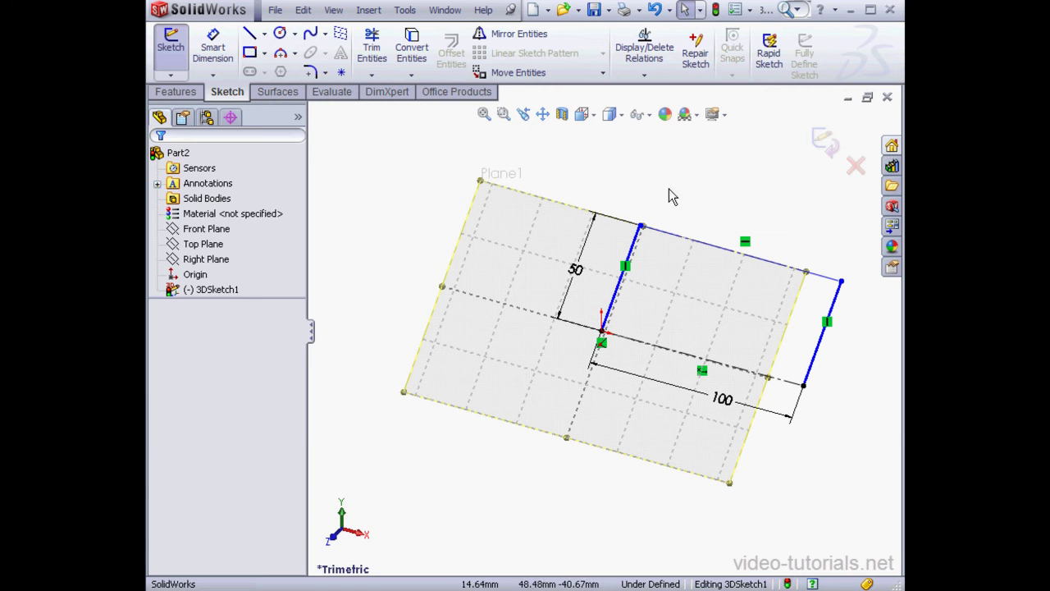
{"action": "left_click", "coordinate": [659, 348]}
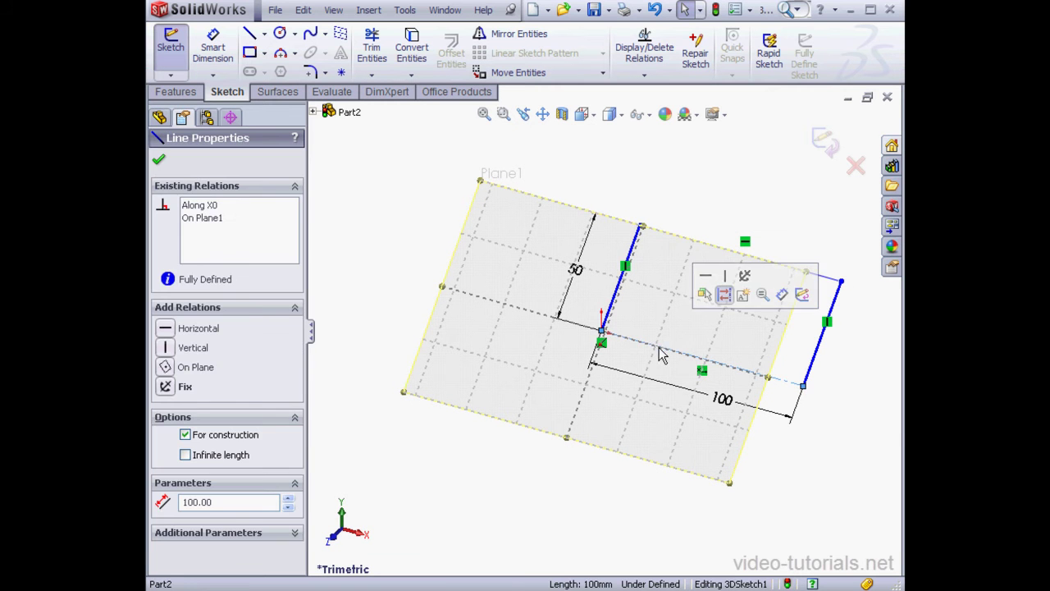
{"action": "left_click", "coordinate": [614, 305], "text": "ctrl"}
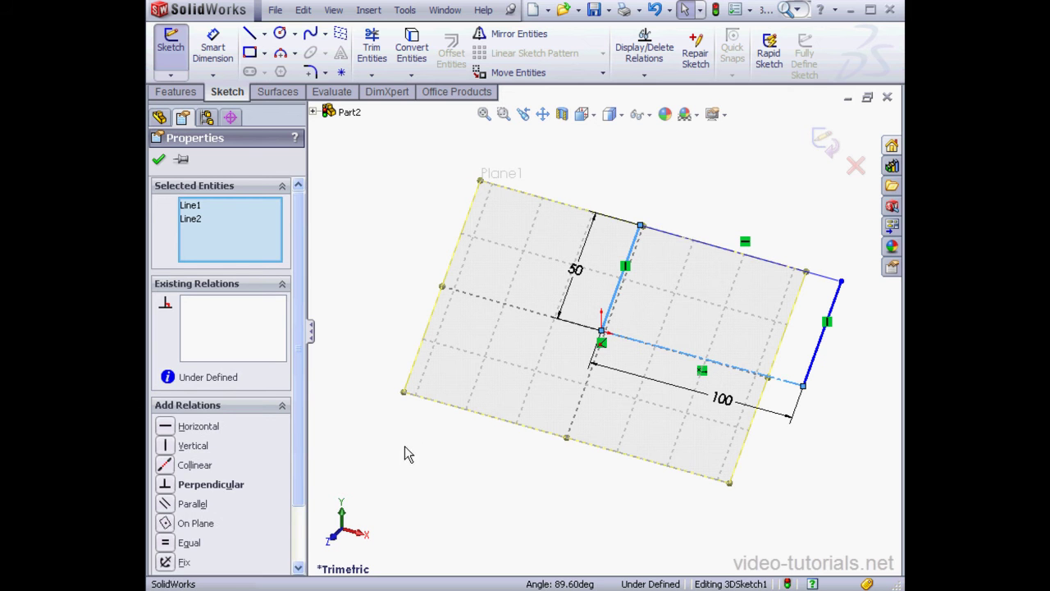
{"action": "left_click", "coordinate": [168, 485]}
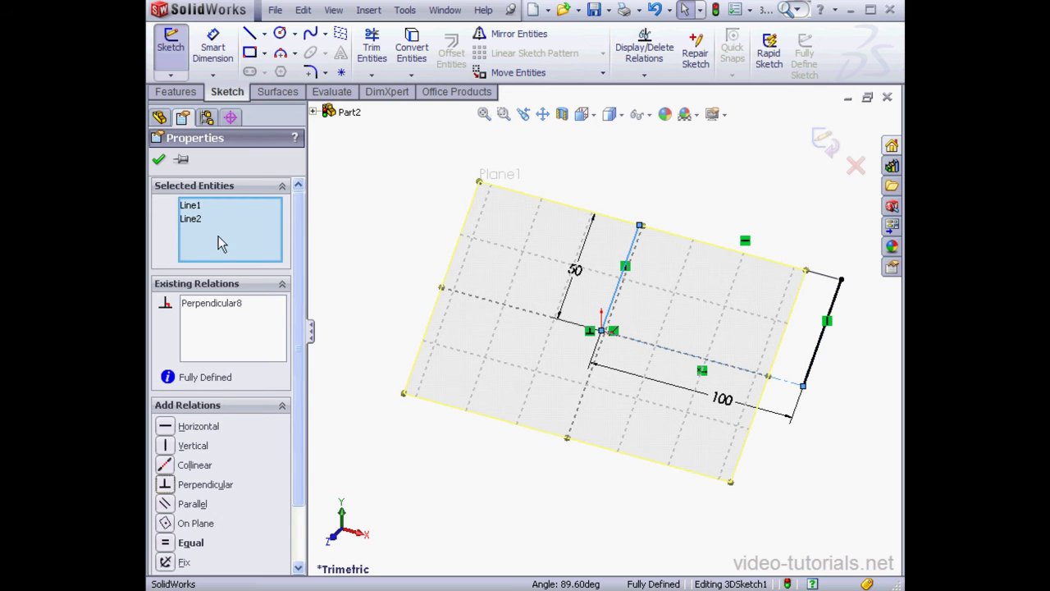
{"action": "left_click", "coordinate": [159, 160]}
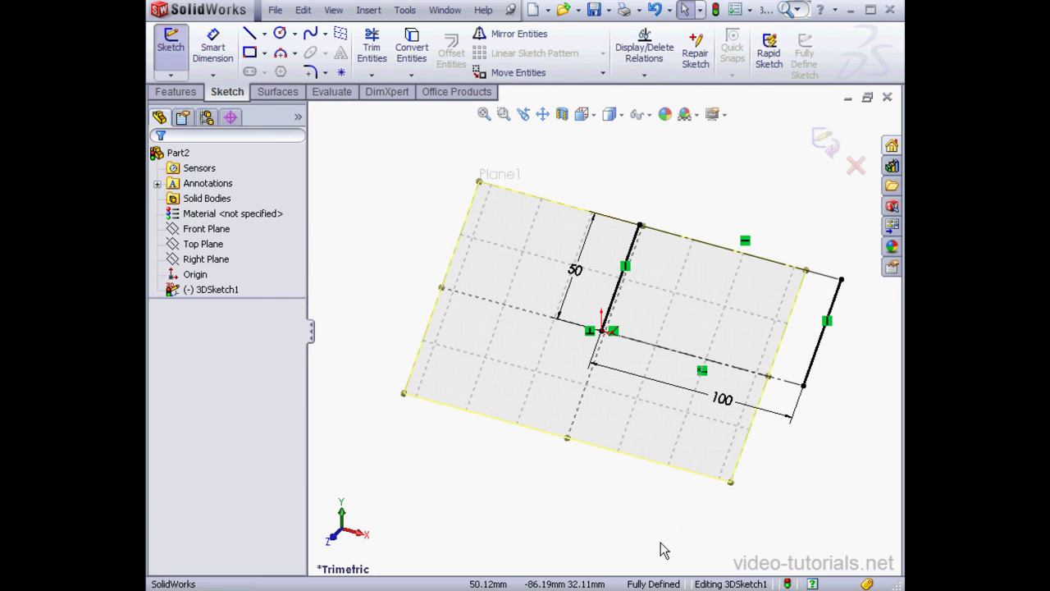
{"action": "mouse_move", "coordinate": [684, 521]}
{"action": "middle_mouse_down"}
{"action": "mouse_move", "coordinate": [680, 481]}
{"action": "mouse_move", "coordinate": [647, 478]}
{"action": "mouse_move", "coordinate": [652, 489]}
{"action": "middle_mouse_up"}
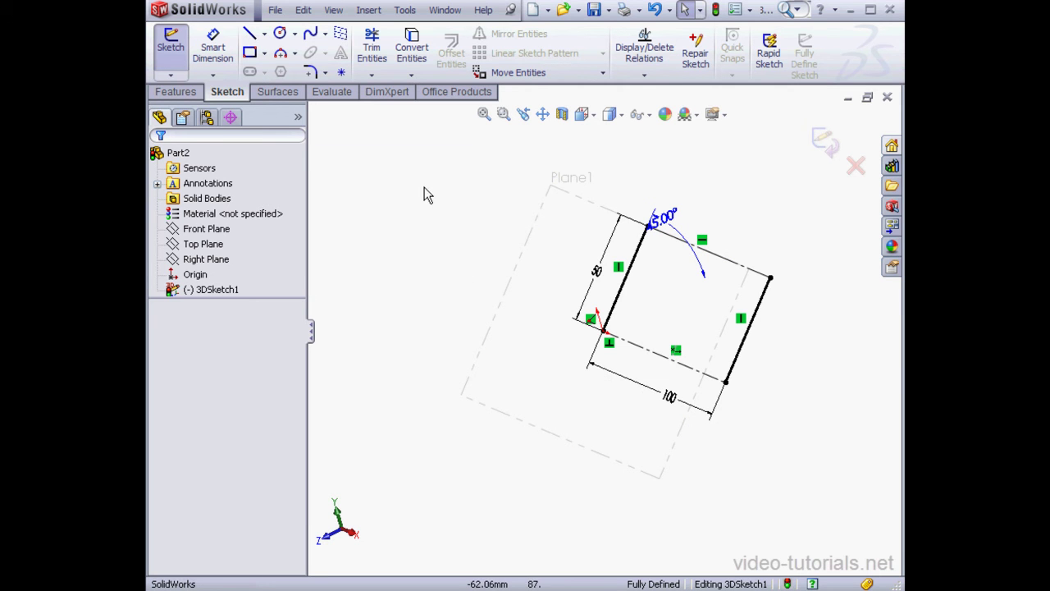
Create sketch plane Plane3 referenced to corner Point5 and the right edge line Line4
{"action": "left_click", "coordinate": [340, 33]}
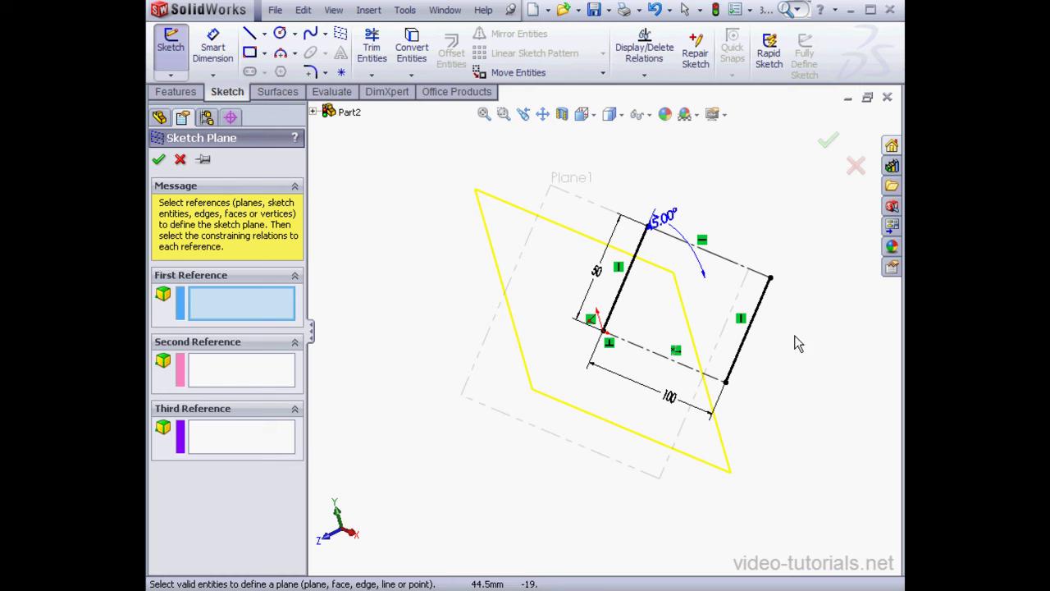
{"action": "left_click", "coordinate": [772, 279]}
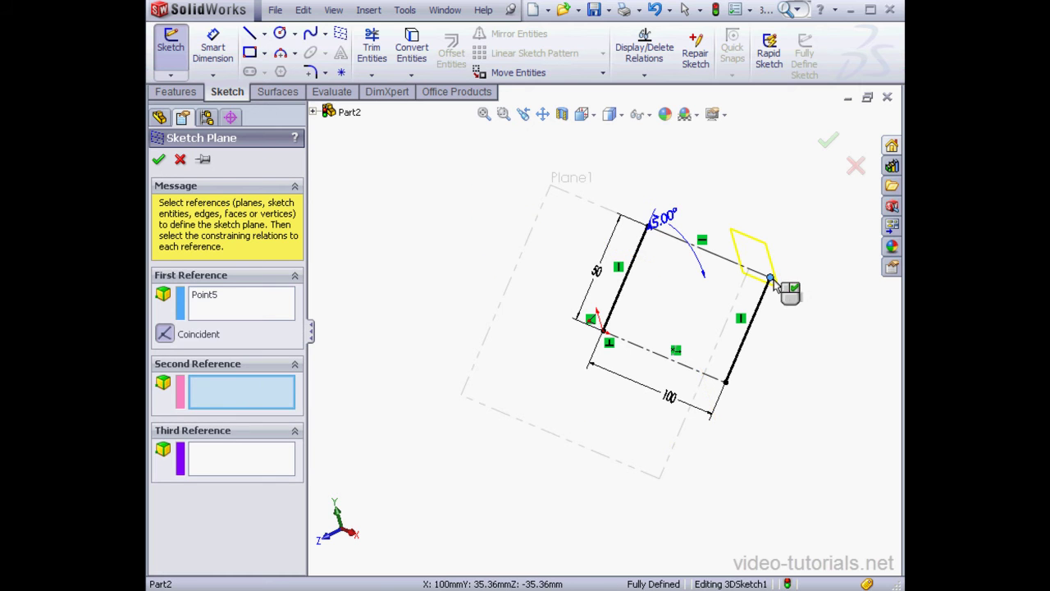
{"action": "left_click", "coordinate": [748, 345]}
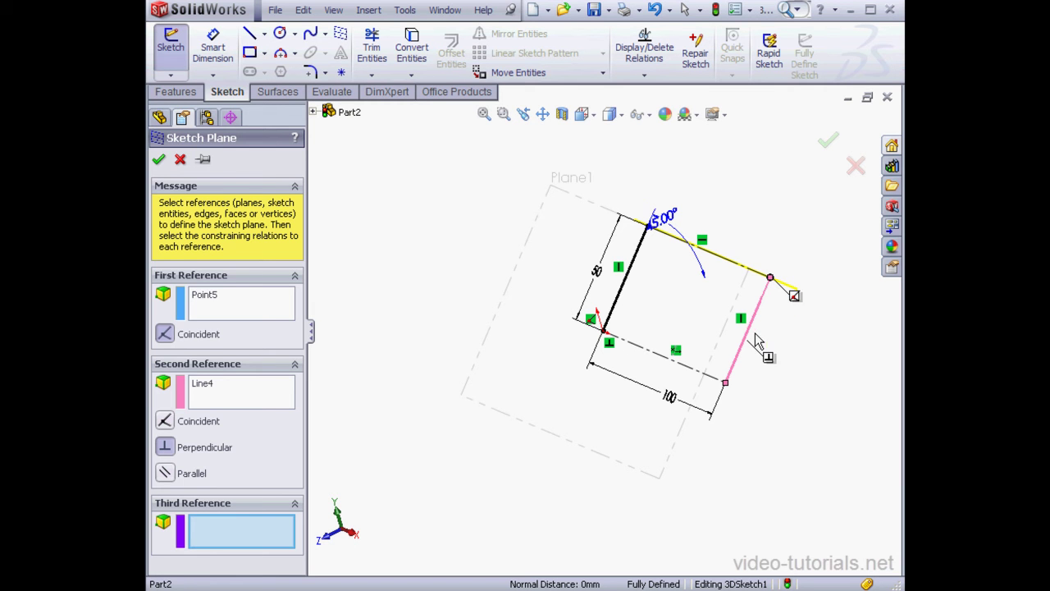
{"action": "left_click", "coordinate": [159, 161]}
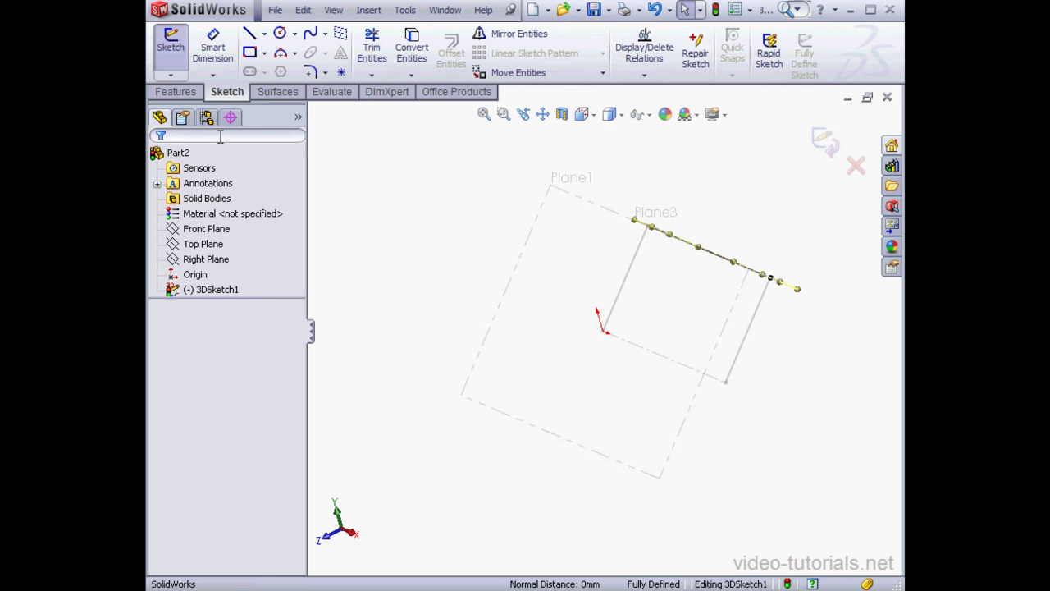
{"action": "left_click", "coordinate": [183, 119]}
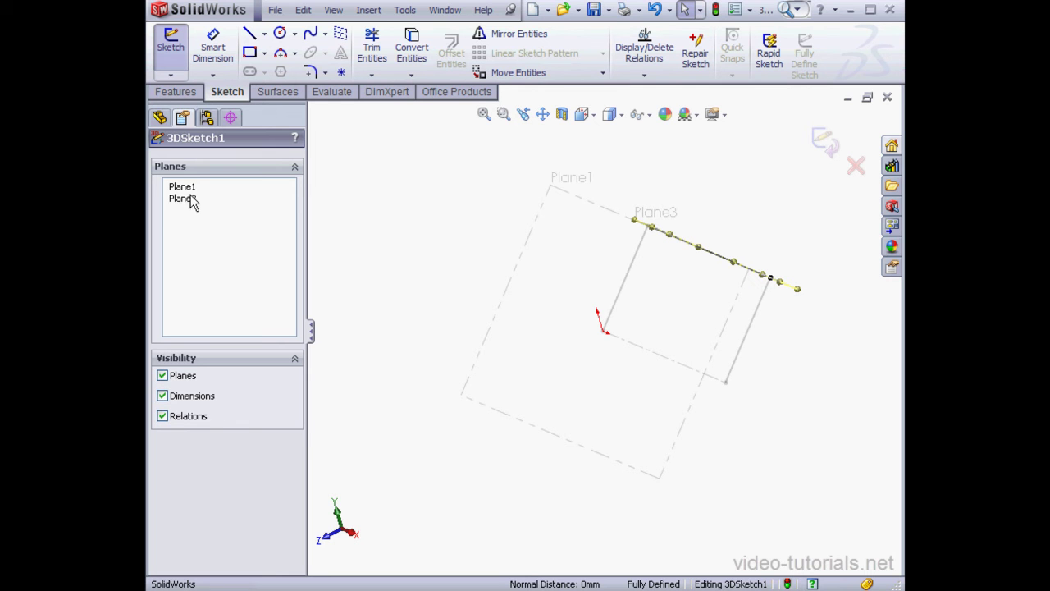
On Plane3, draw connected lines continuing the path from the existing corner across and down
{"action": "left_click", "coordinate": [160, 118]}
{"action": "mouse_move", "coordinate": [701, 351]}
{"action": "middle_mouse_down"}
{"action": "mouse_move", "coordinate": [638, 370]}
{"action": "mouse_move", "coordinate": [743, 379]}
{"action": "middle_mouse_up"}
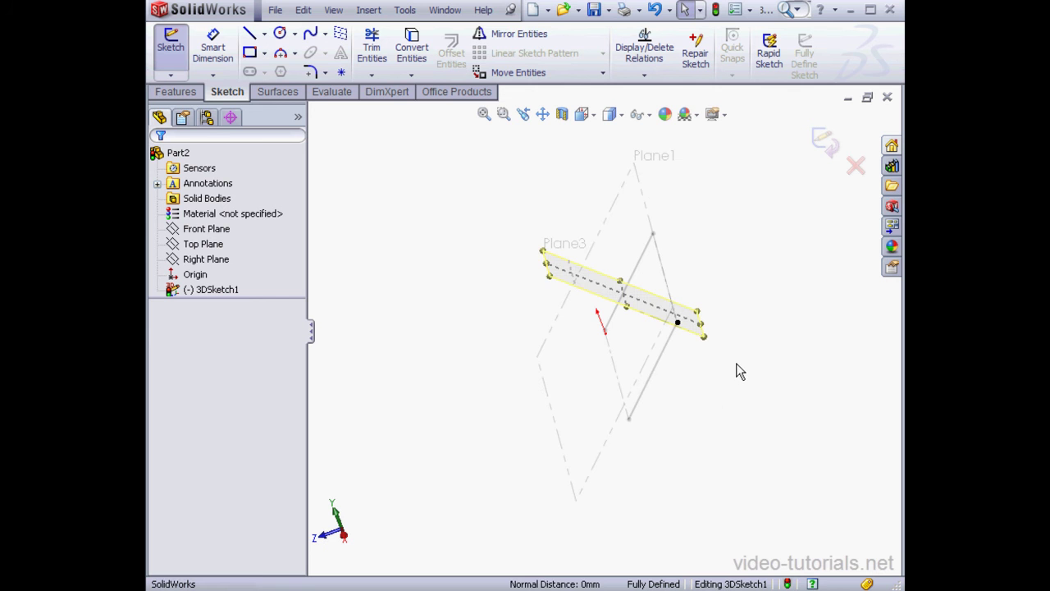
{"action": "left_click", "coordinate": [747, 370]}
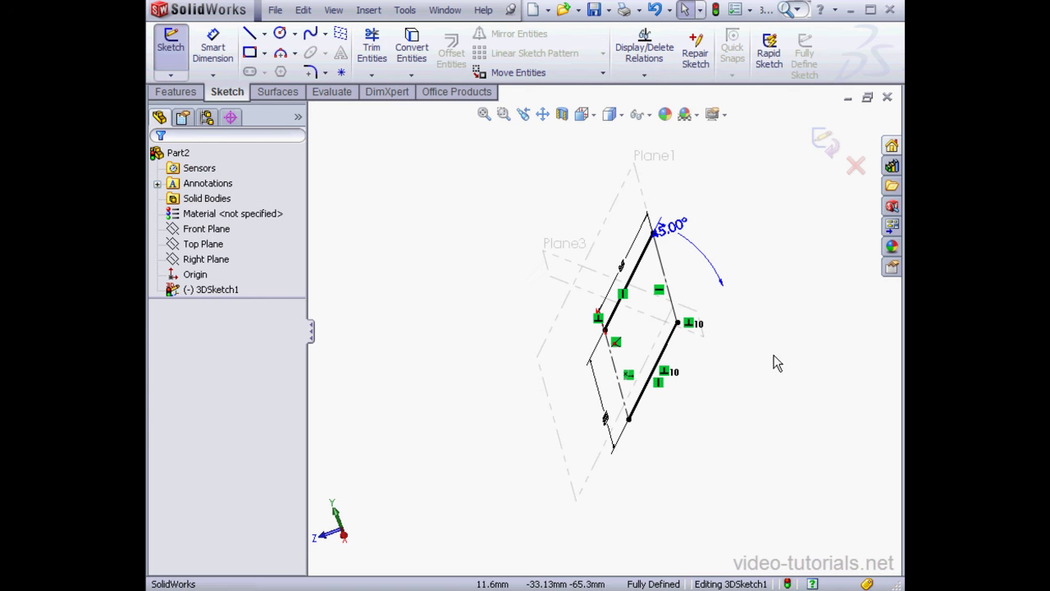
{"action": "left_click", "coordinate": [718, 351]}
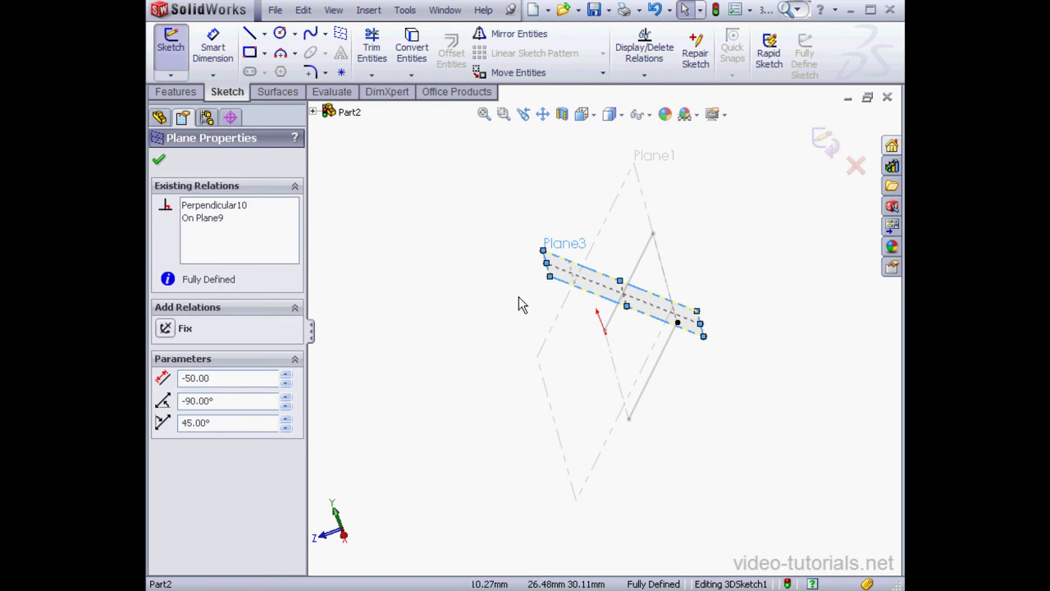
{"action": "left_click", "coordinate": [250, 37]}
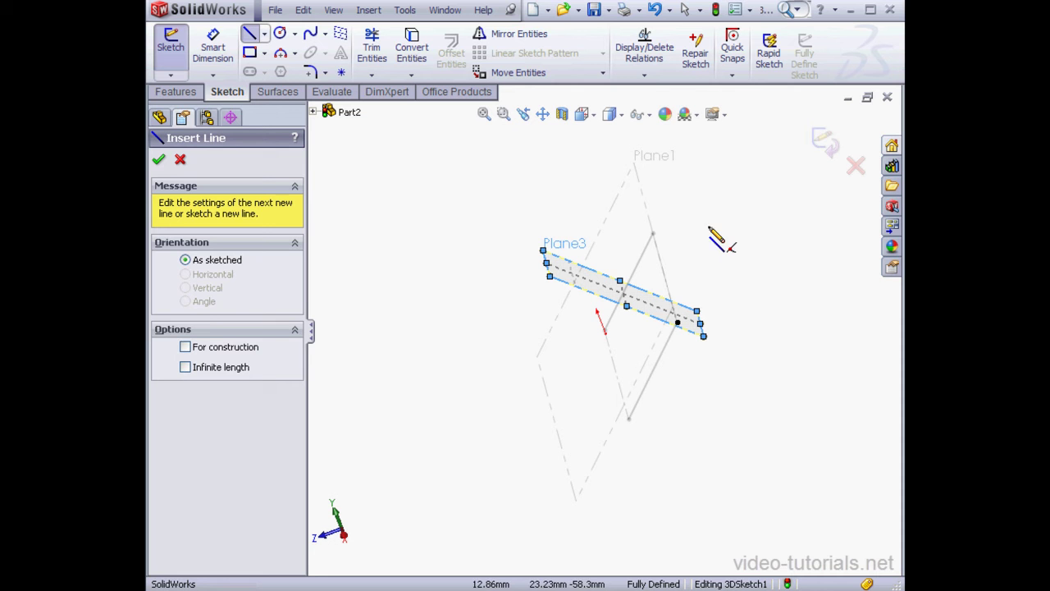
{"action": "left_click", "coordinate": [653, 235]}
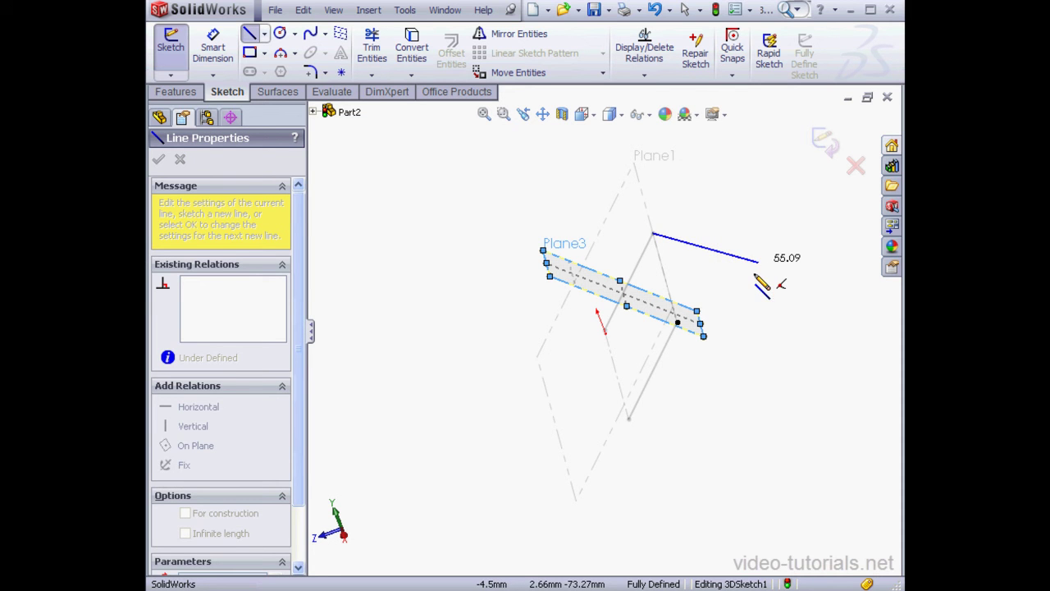
{"action": "left_click", "coordinate": [758, 273]}
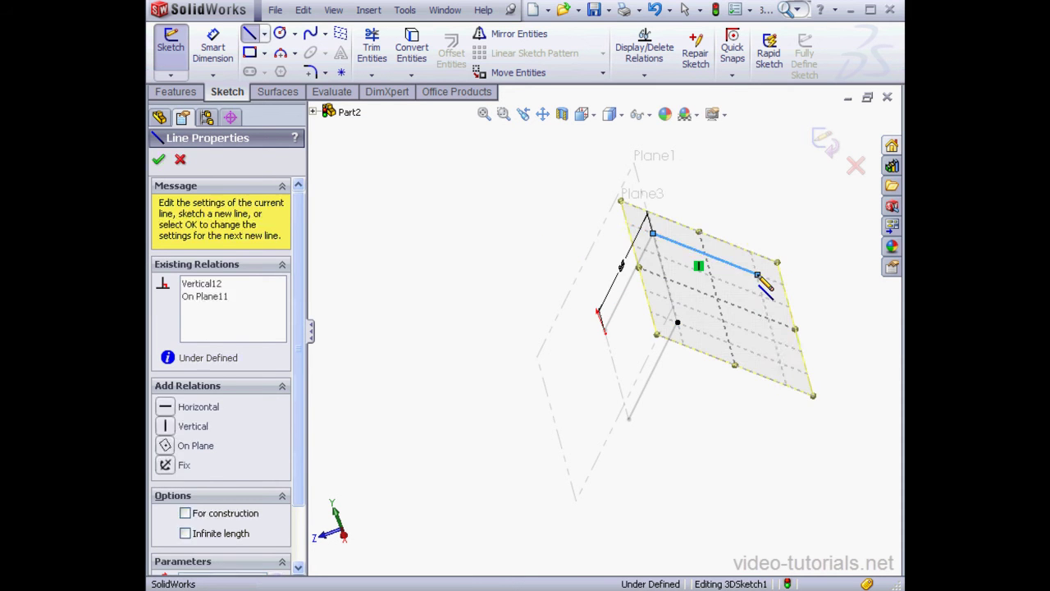
{"action": "left_click", "coordinate": [773, 359]}
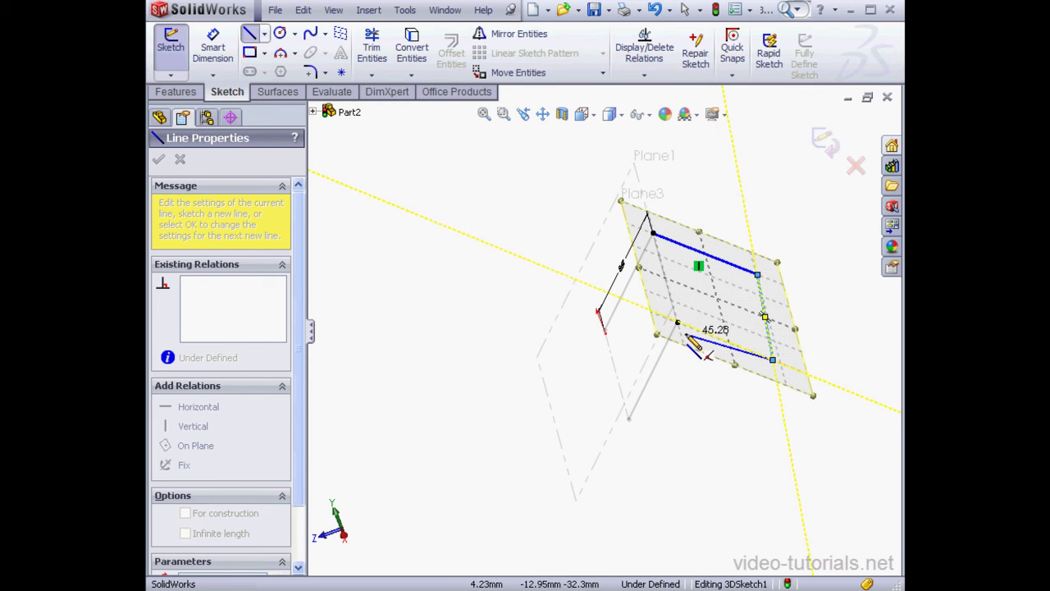
{"action": "right_click", "coordinate": [747, 236]}
{"action": "left_click", "coordinate": [800, 245]}
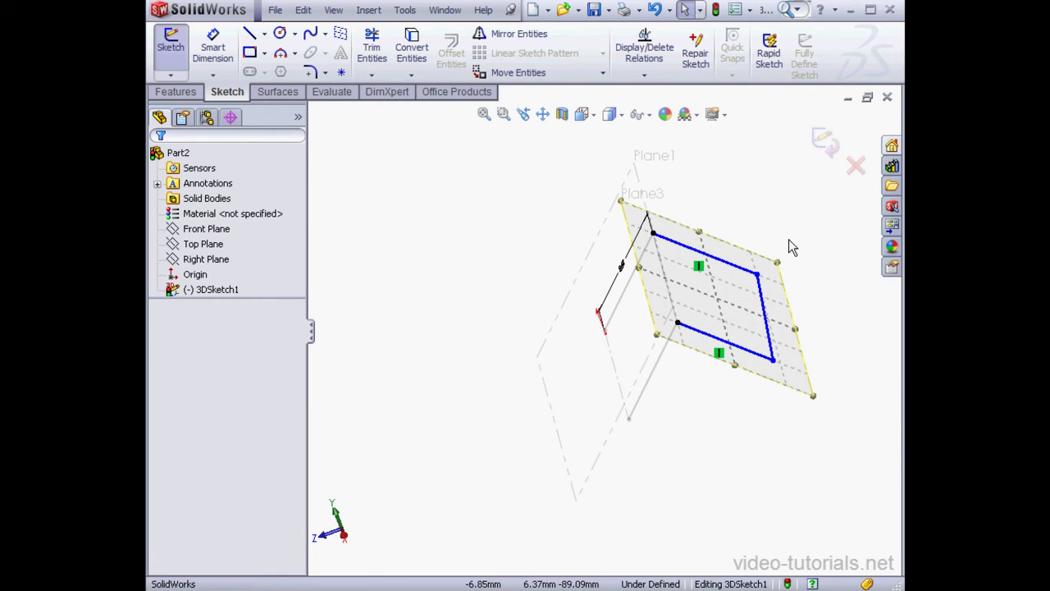
Make the top and bottom lines of the new shape equal in length
{"action": "left_click", "coordinate": [760, 357]}
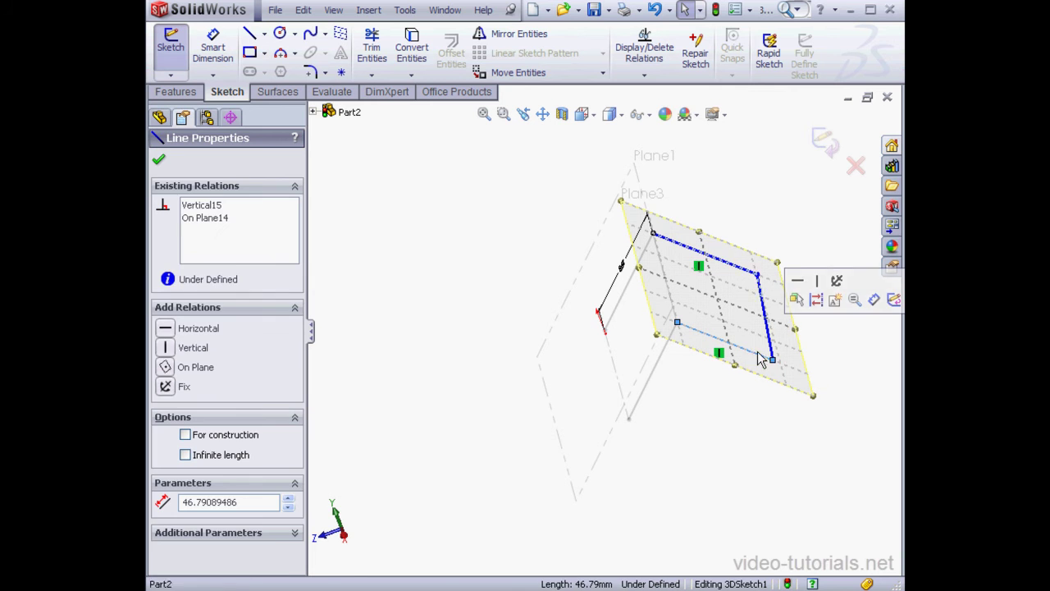
{"action": "left_click", "coordinate": [748, 272], "text": "ctrl"}
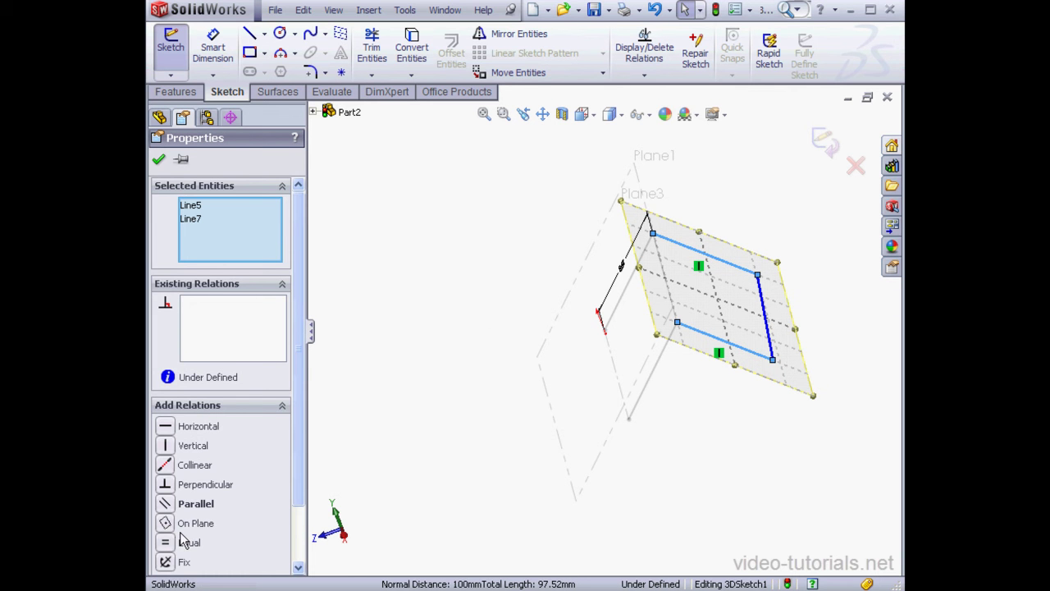
{"action": "left_click", "coordinate": [184, 541]}
{"action": "left_click", "coordinate": [159, 160]}
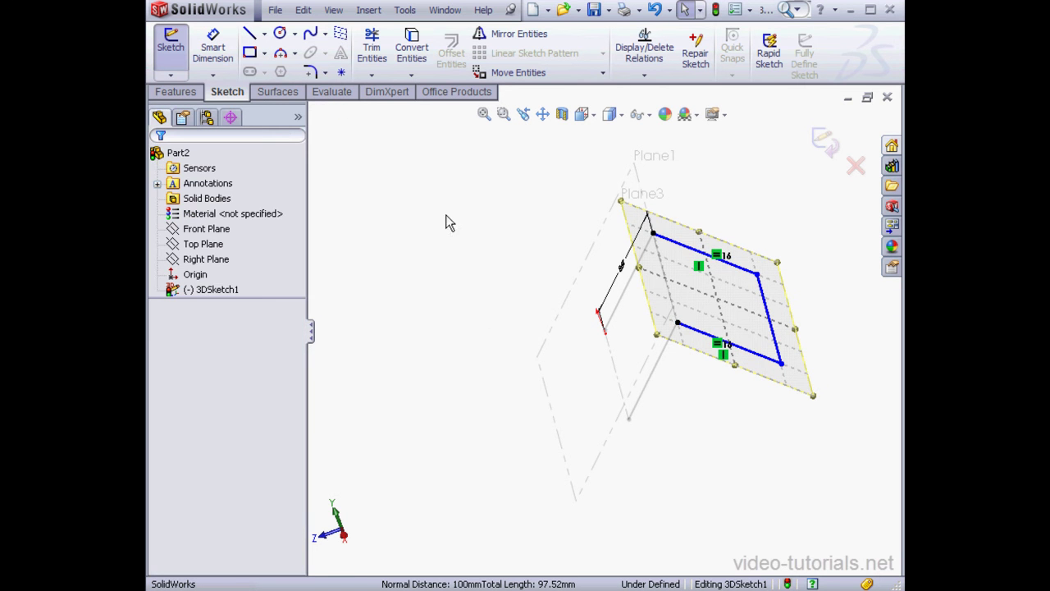
Dimension the top line to 55 mm, then drag the corner point to reshape the sketch
{"action": "key", "text": "d"}
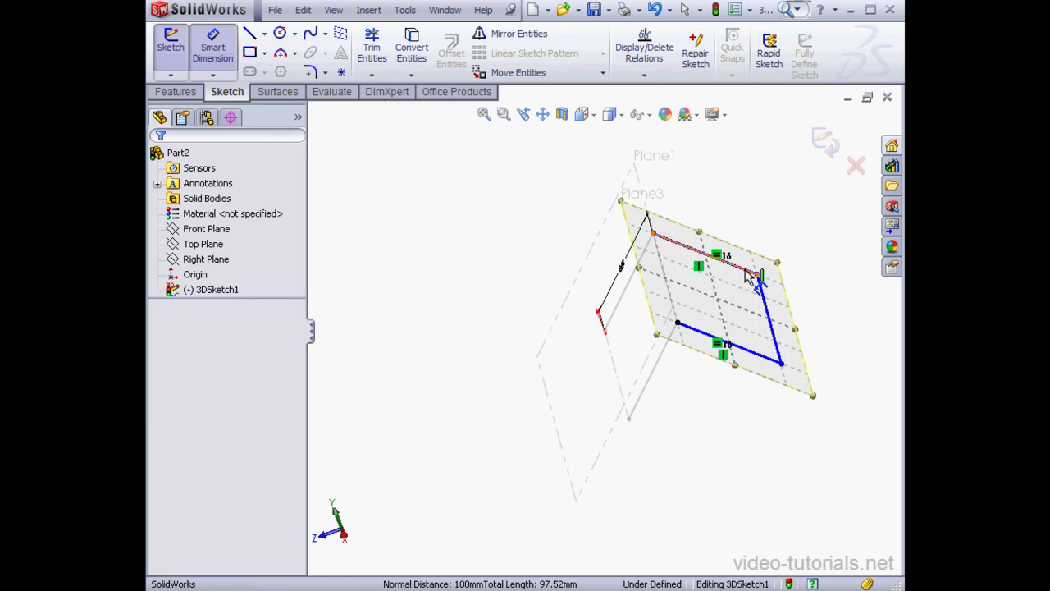
{"action": "left_click", "coordinate": [752, 269]}
{"action": "left_click", "coordinate": [763, 238]}
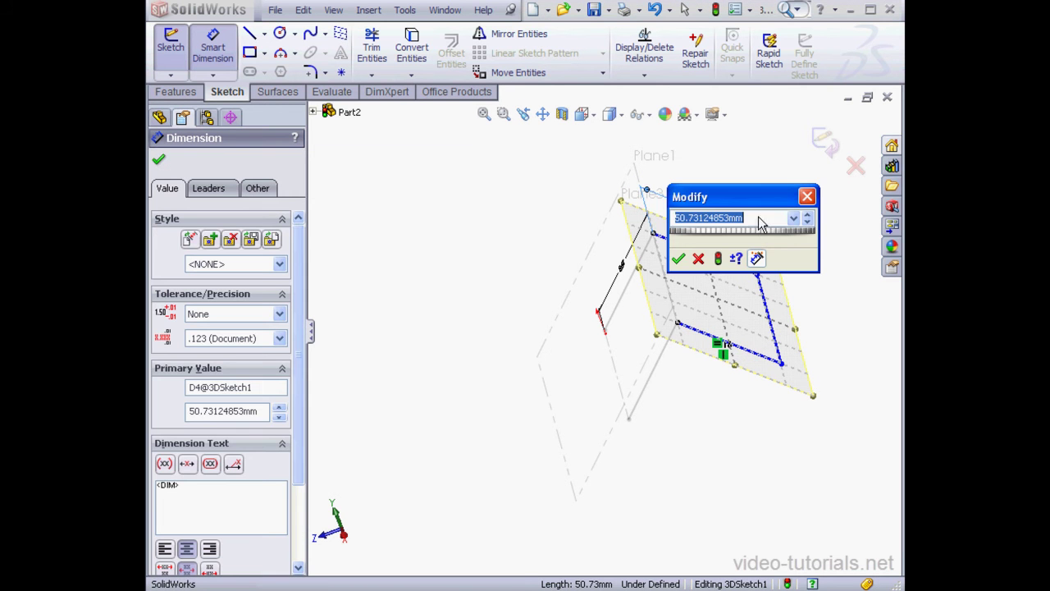
{"action": "type", "text": "55"}
{"action": "left_click", "coordinate": [678, 259]}
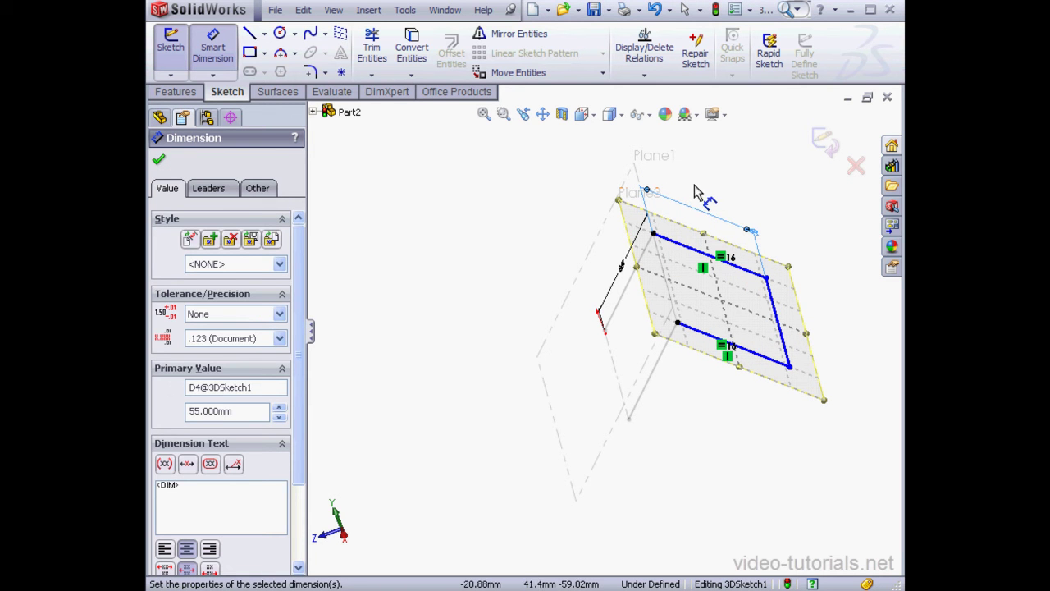
{"action": "right_click", "coordinate": [469, 209]}
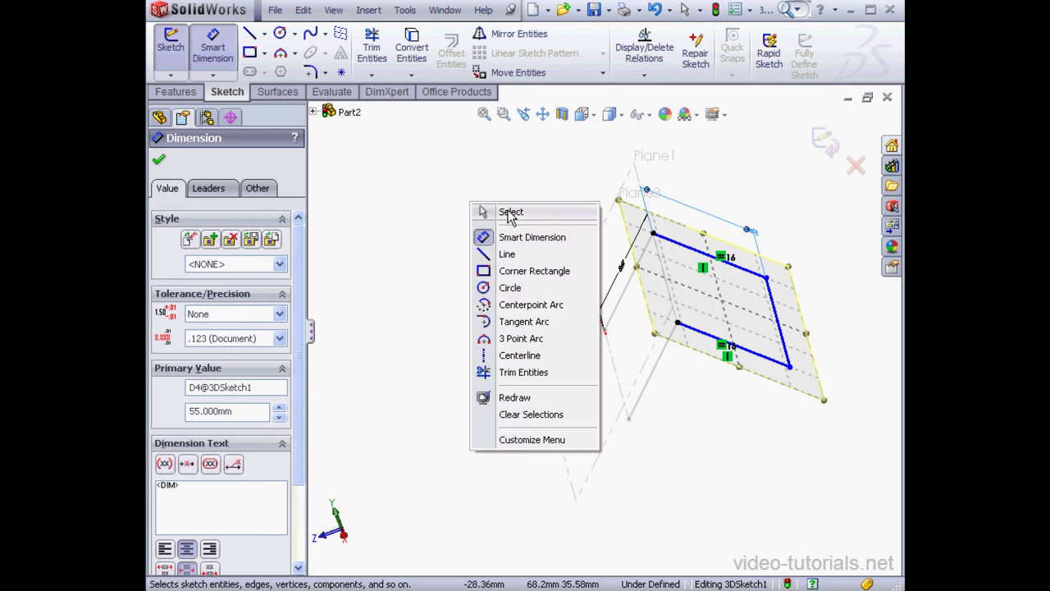
{"action": "left_click", "coordinate": [511, 214]}
{"action": "mouse_move", "coordinate": [792, 373]}
{"action": "left_mouse_down"}
{"action": "mouse_move", "coordinate": [797, 324]}
{"action": "mouse_move", "coordinate": [771, 384]}
{"action": "mouse_move", "coordinate": [783, 354]}
{"action": "mouse_move", "coordinate": [785, 365]}
{"action": "left_mouse_up"}
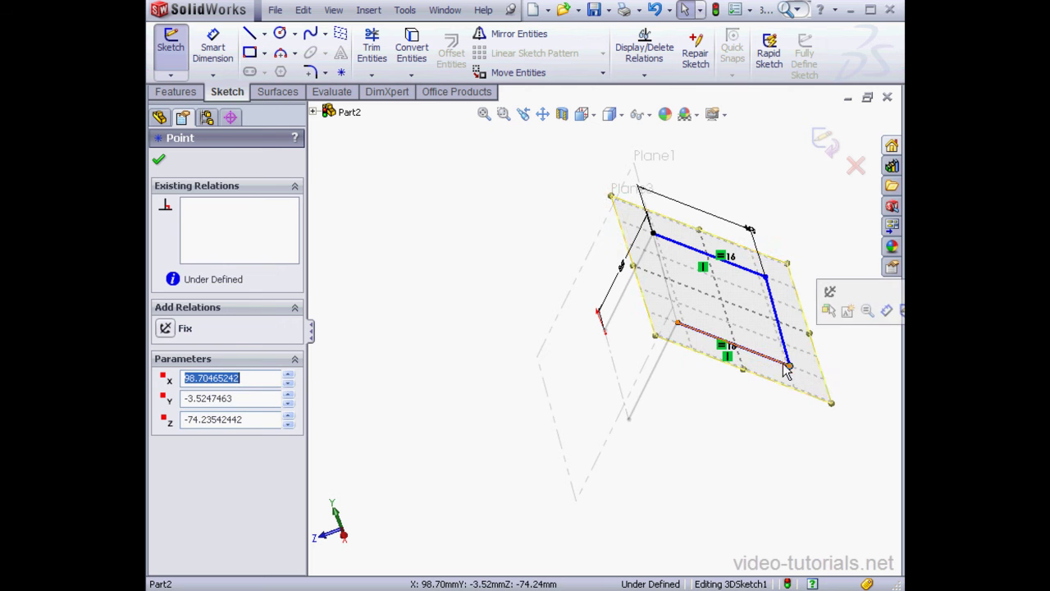
Create Plane5 parallel to the Right Plane and coincident with corner point Point5
{"action": "left_click", "coordinate": [693, 410]}
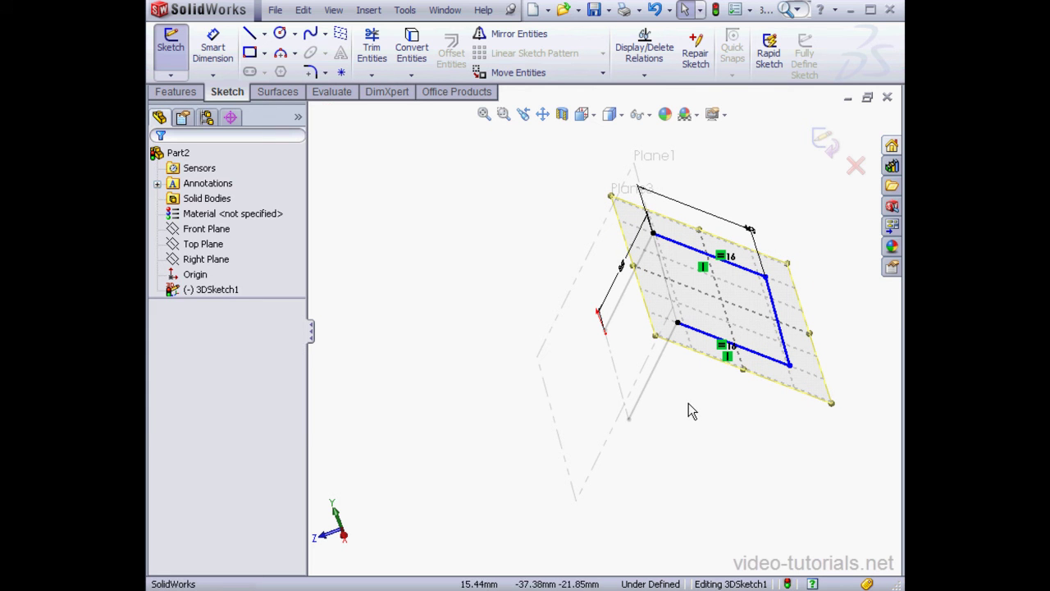
{"action": "left_click", "coordinate": [340, 35]}
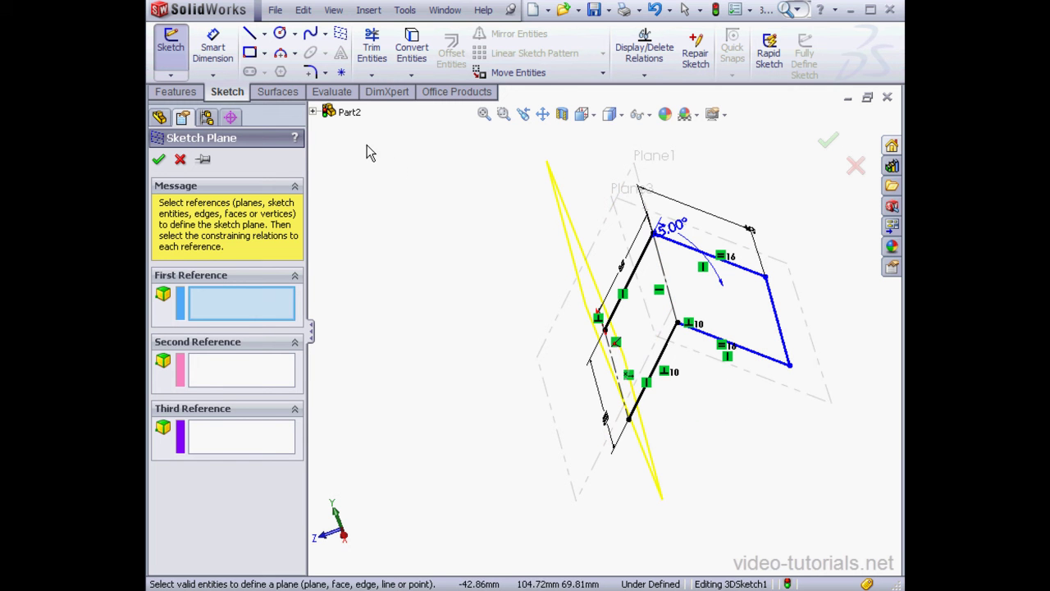
{"action": "left_click", "coordinate": [314, 114]}
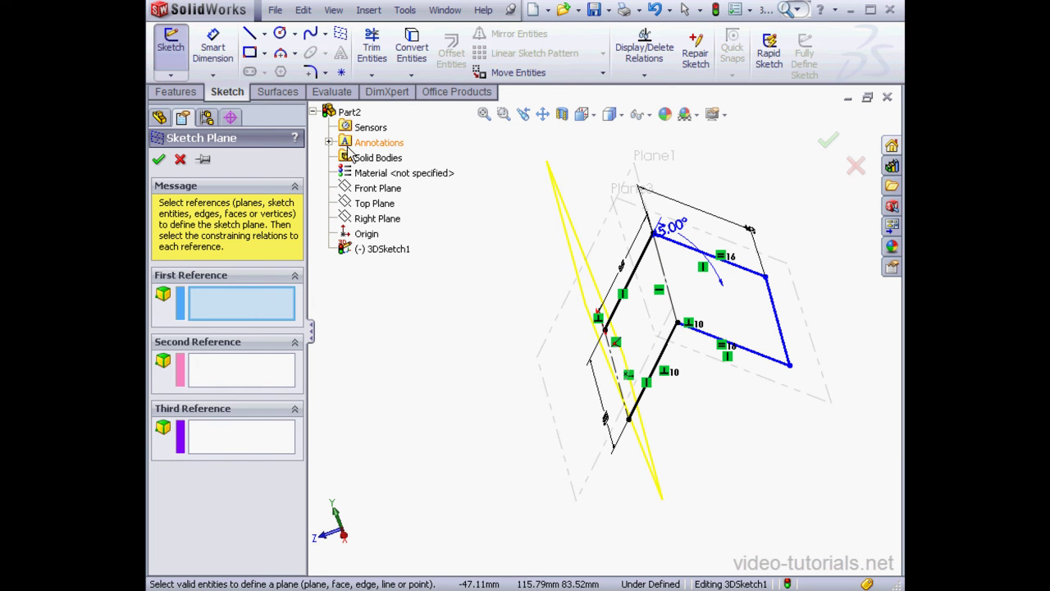
{"action": "left_click", "coordinate": [375, 219]}
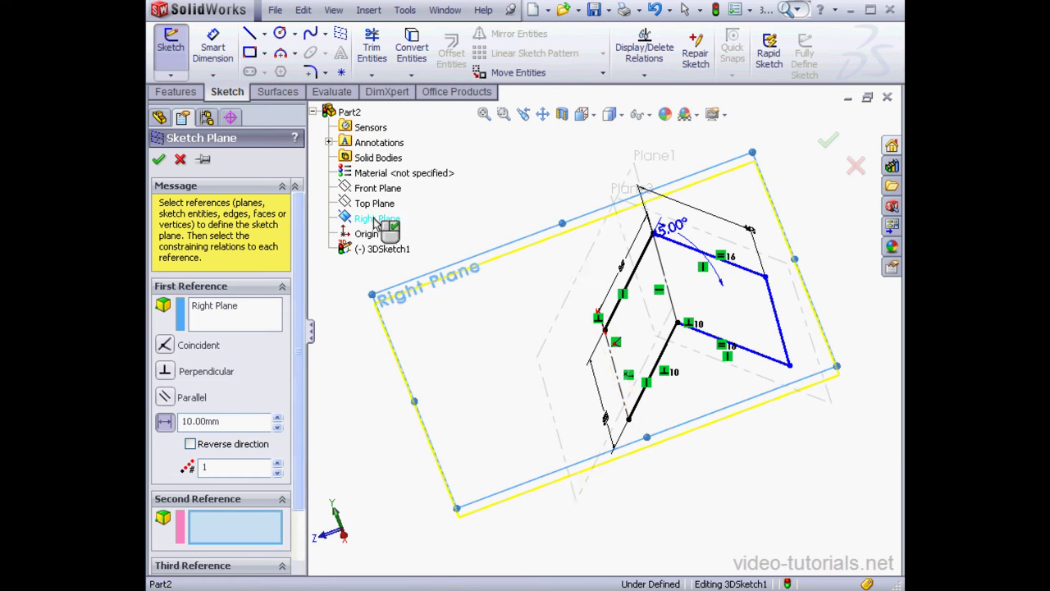
{"action": "left_click", "coordinate": [164, 397]}
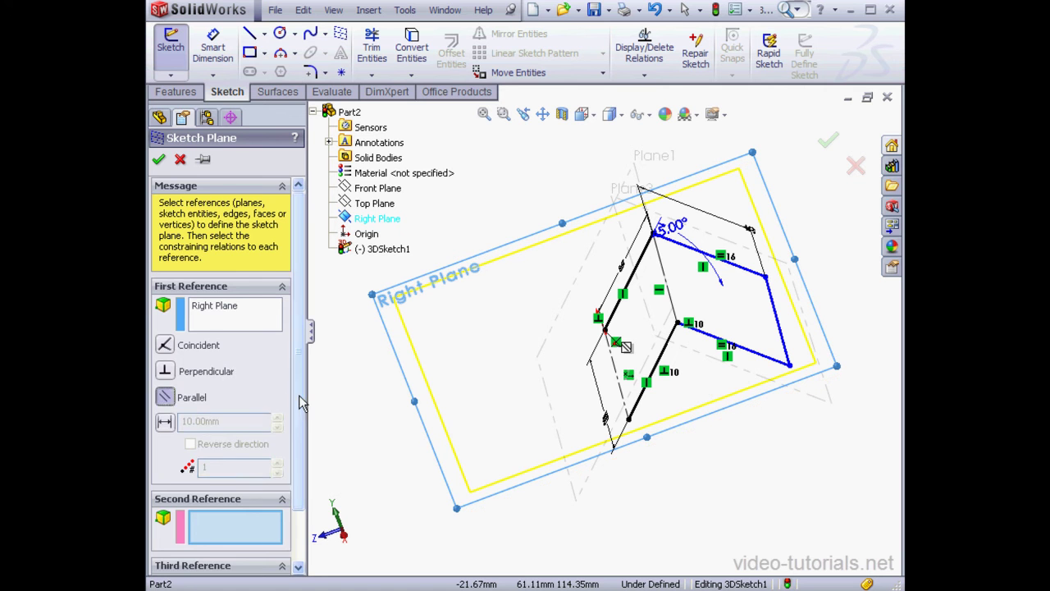
{"action": "left_click_drag", "start_coordinate": [300, 399], "coordinate": [300, 462]}
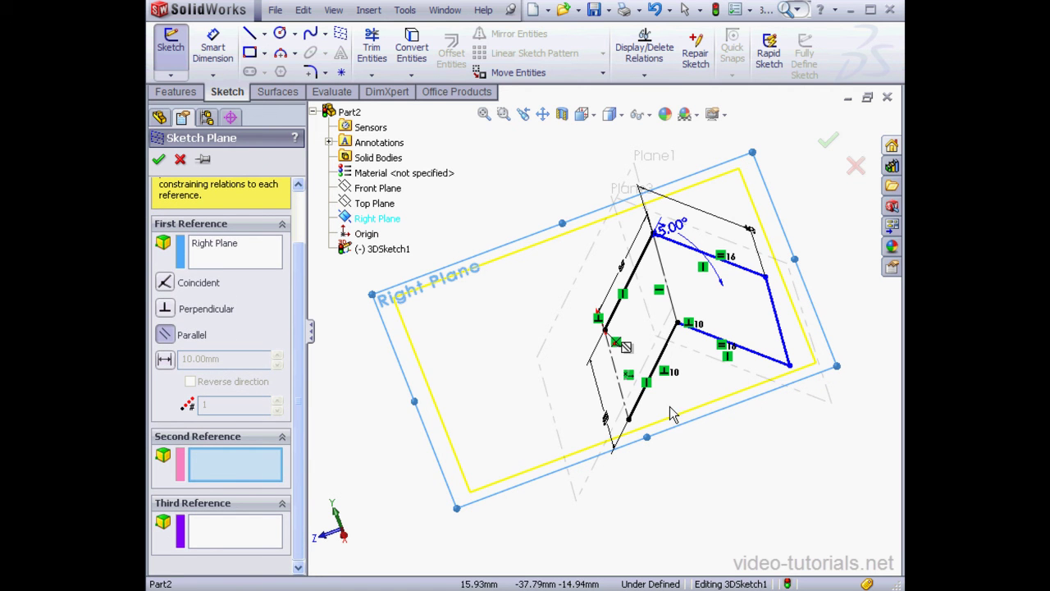
{"action": "left_click", "coordinate": [678, 324]}
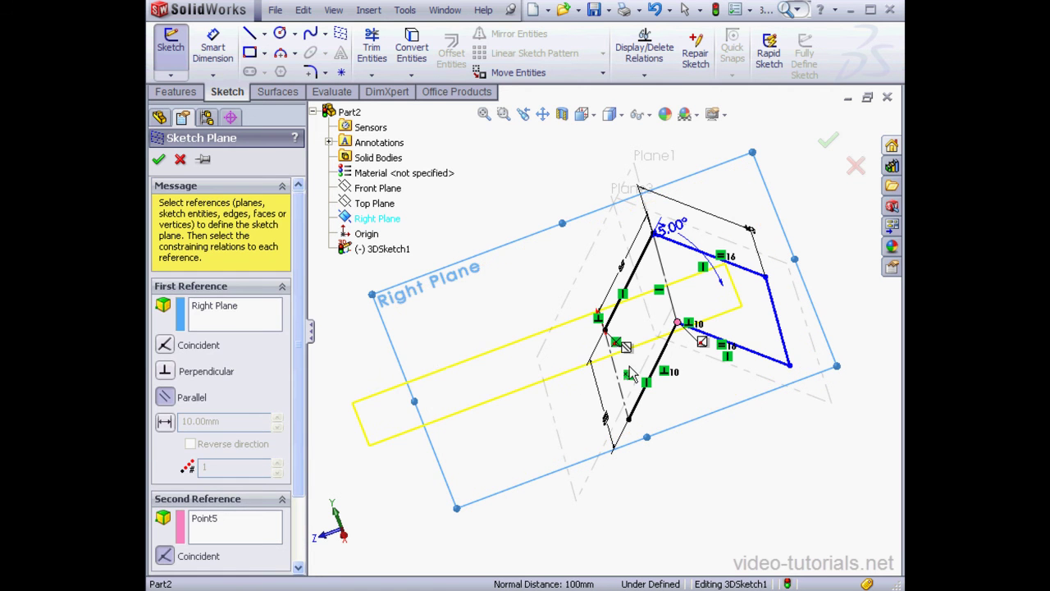
{"action": "left_click", "coordinate": [164, 157]}
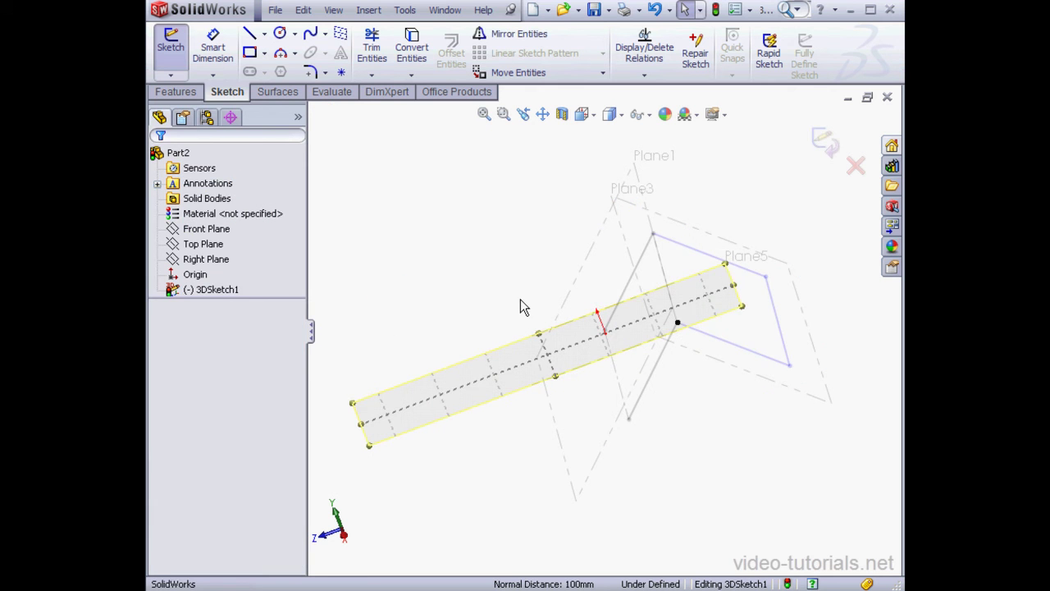
Add an On Plane relation between the blue line's free endpoint and Plane5
{"action": "double_click", "coordinate": [501, 263]}
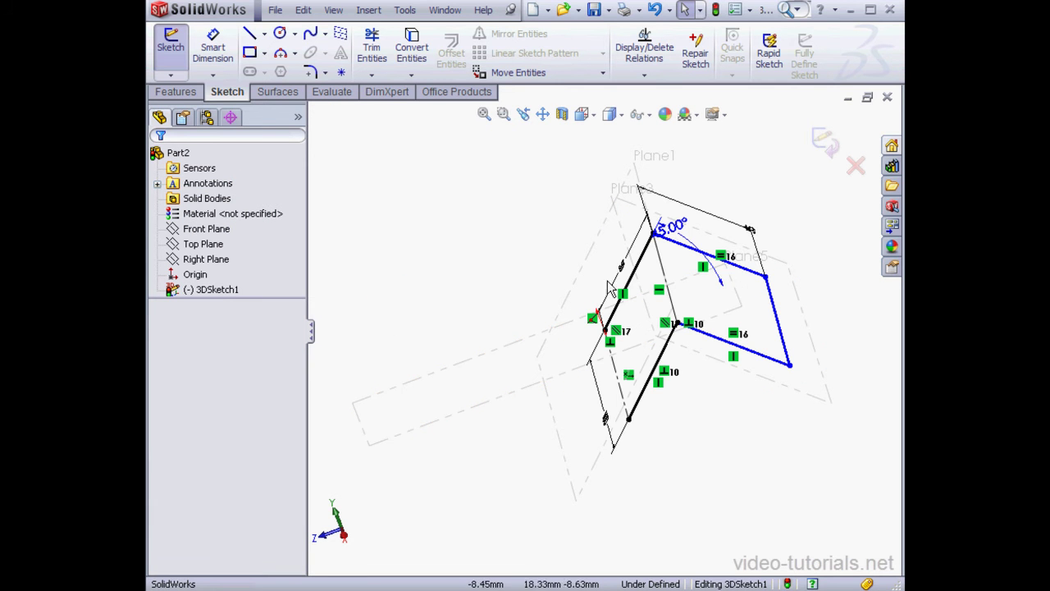
{"action": "left_click", "coordinate": [790, 365]}
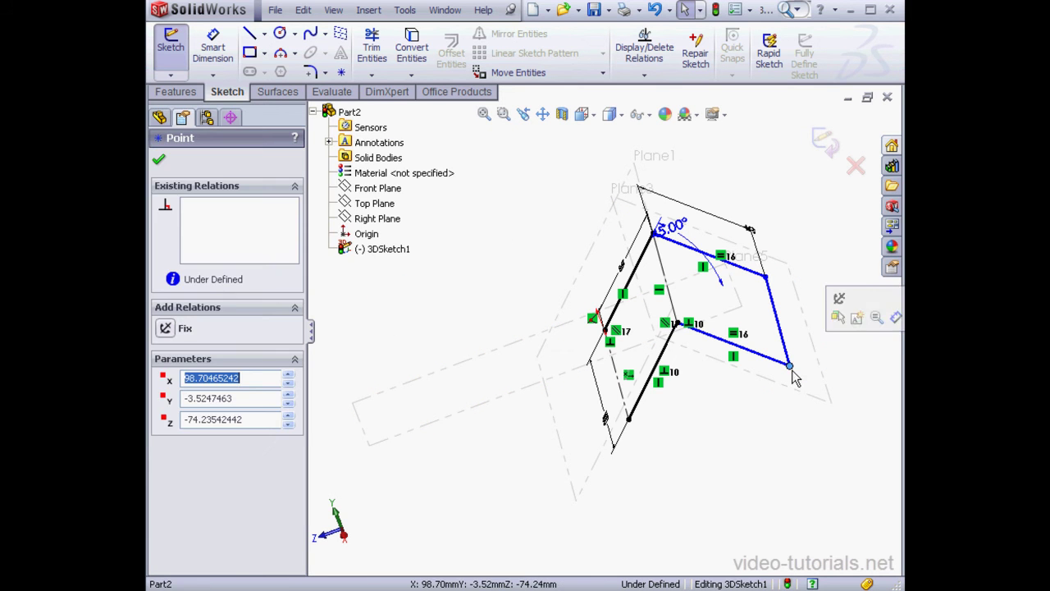
{"action": "left_click", "coordinate": [475, 418], "text": "ctrl"}
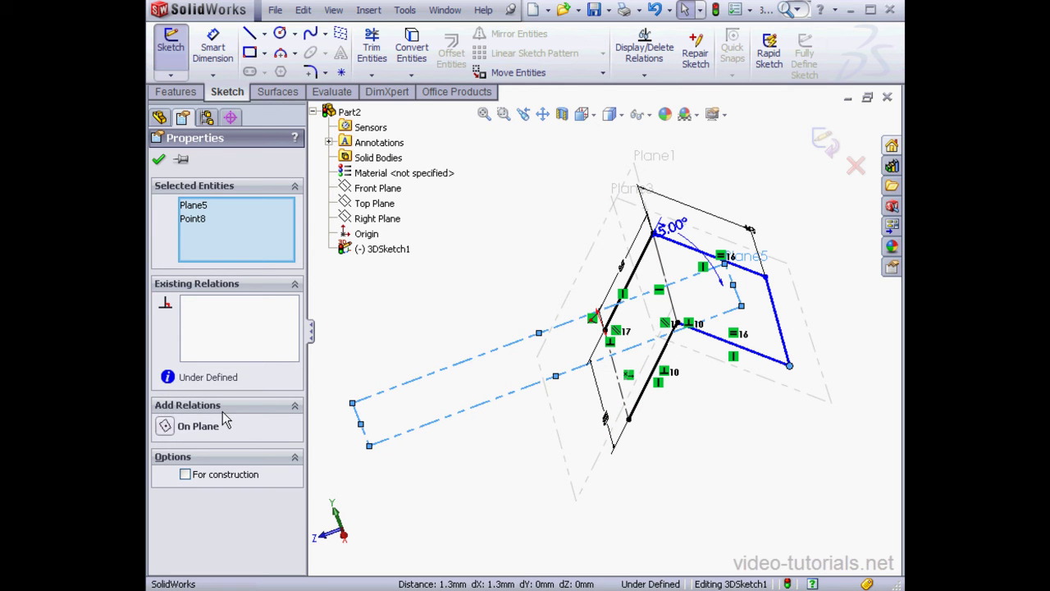
{"action": "left_click", "coordinate": [165, 427]}
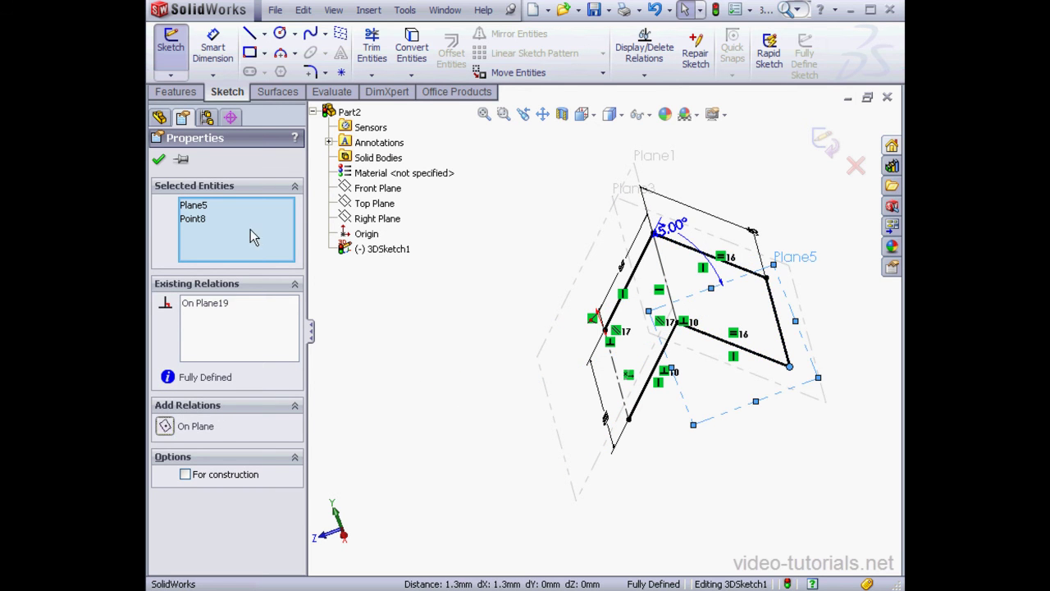
{"action": "left_click", "coordinate": [159, 160]}
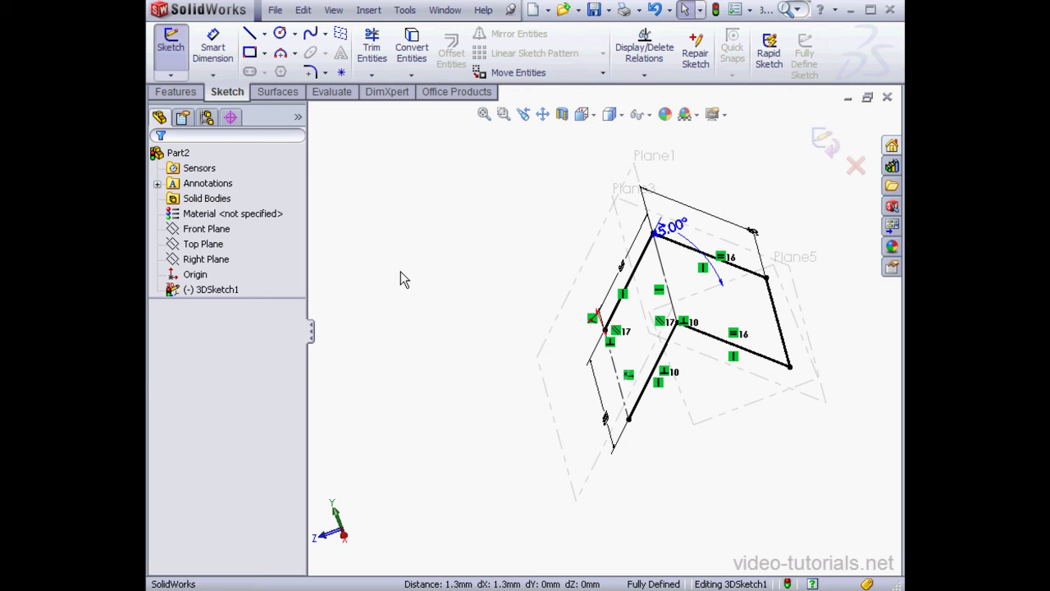
Draw connected 3D lines from the path vertex looping out to the left of the path
{"action": "left_click", "coordinate": [249, 33]}
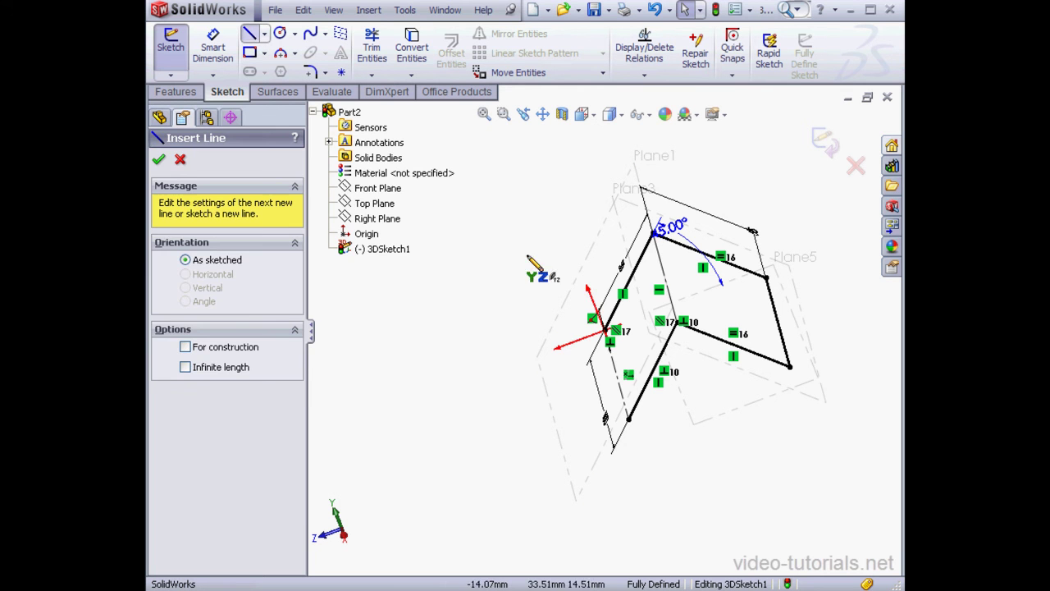
{"action": "left_click", "coordinate": [608, 328]}
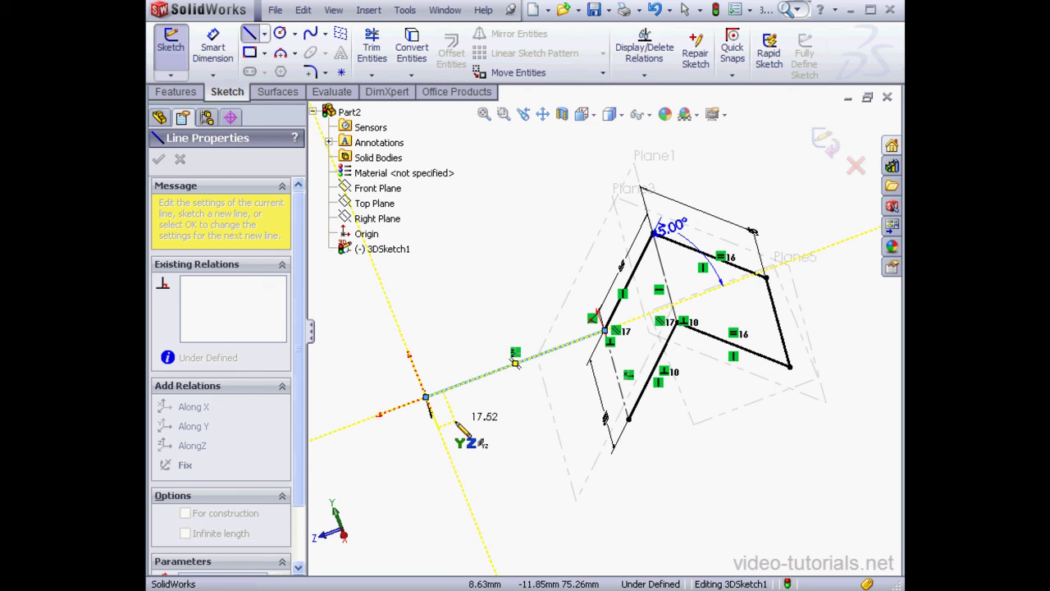
{"action": "left_click", "coordinate": [466, 500]}
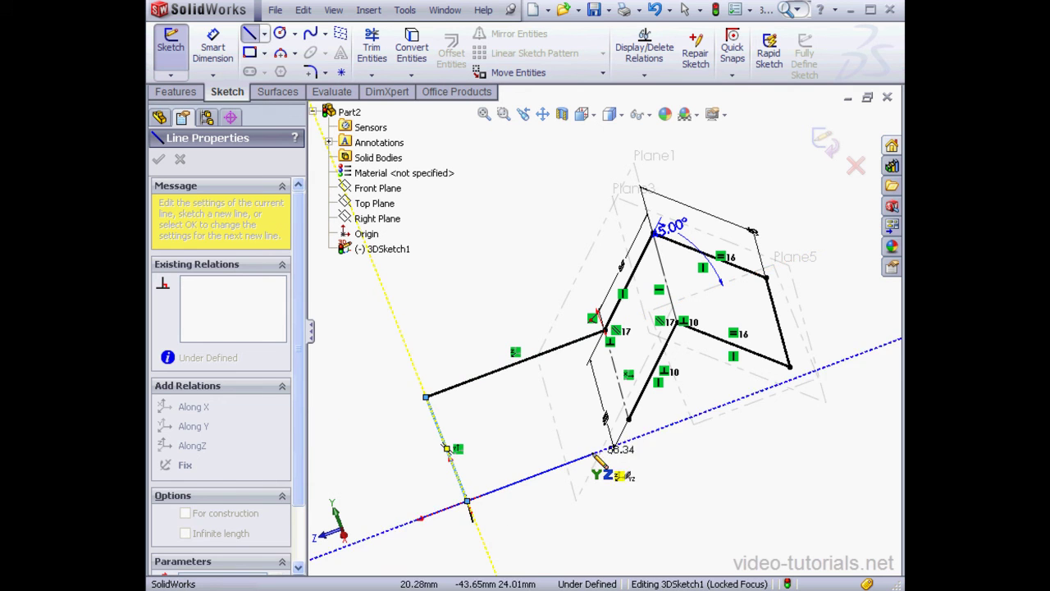
{"action": "right_click", "coordinate": [609, 423]}
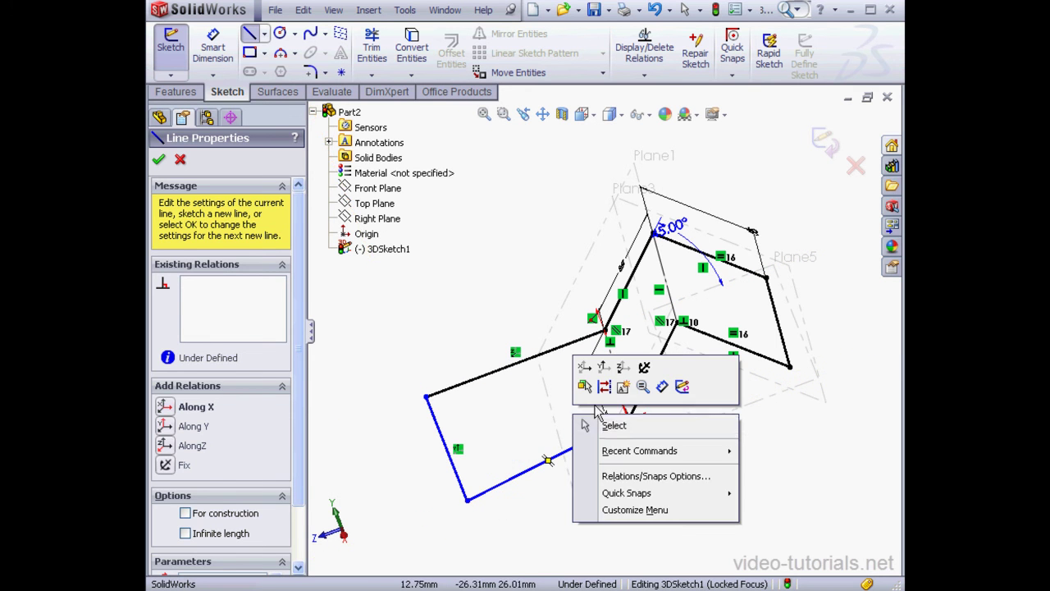
{"action": "left_click", "coordinate": [613, 426]}
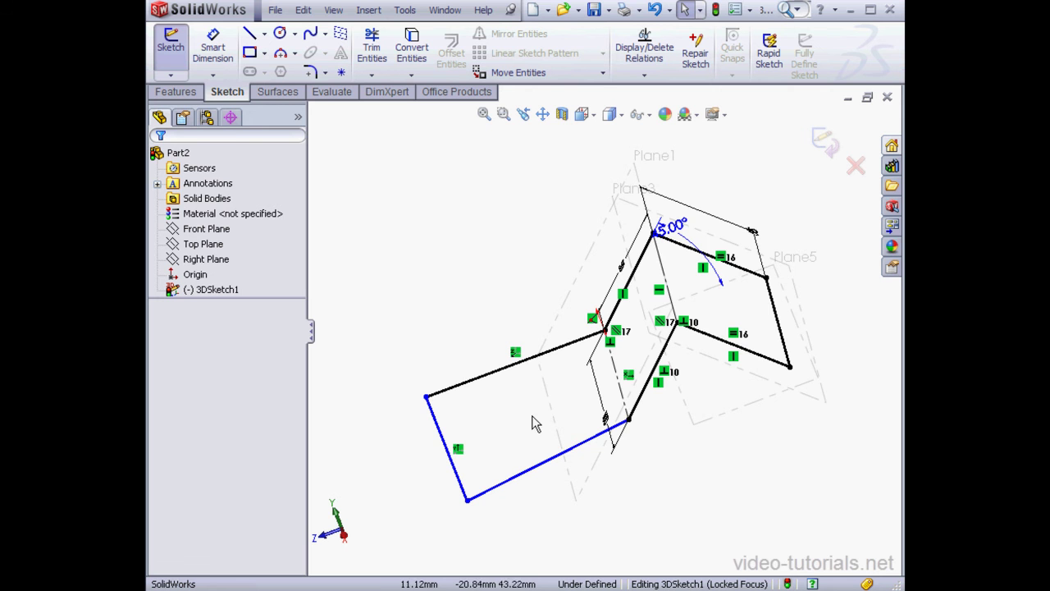
{"action": "mouse_move", "coordinate": [615, 437]}
{"action": "middle_mouse_down"}
{"action": "mouse_move", "coordinate": [672, 383]}
{"action": "mouse_move", "coordinate": [649, 386]}
{"action": "mouse_move", "coordinate": [652, 399]}
{"action": "middle_mouse_up"}
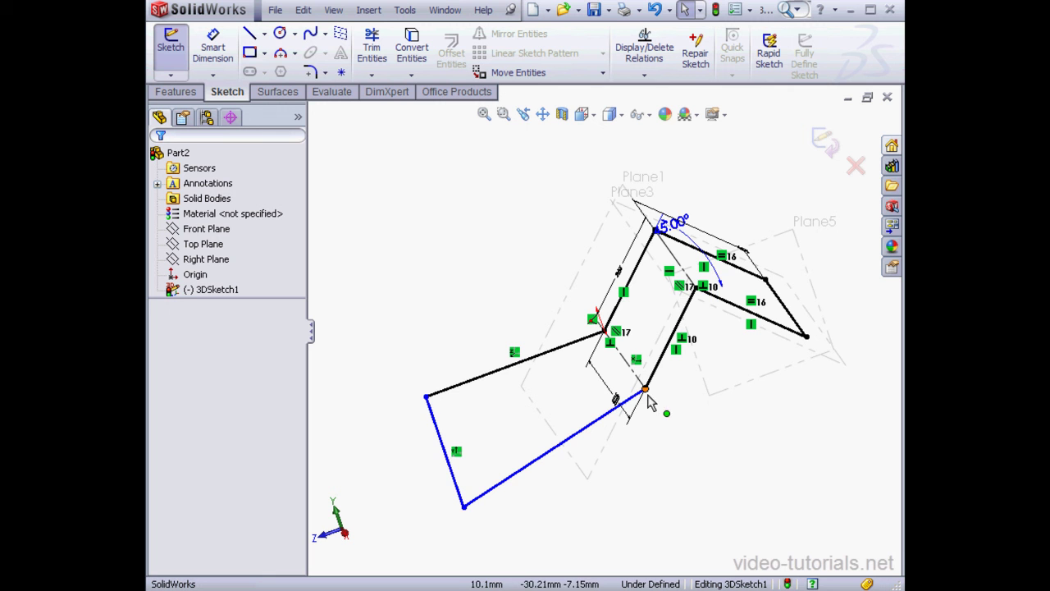
Replace the left line's unwanted relation with Along X and drag its endpoint outward
{"action": "left_click", "coordinate": [470, 454]}
{"action": "key", "text": "Delete"}
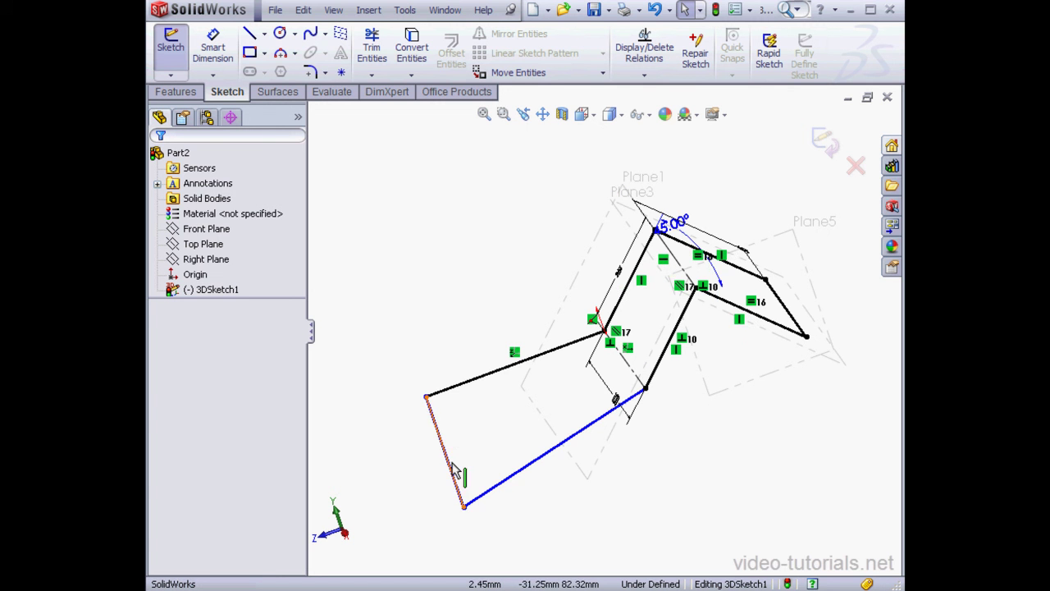
{"action": "left_click", "coordinate": [454, 468]}
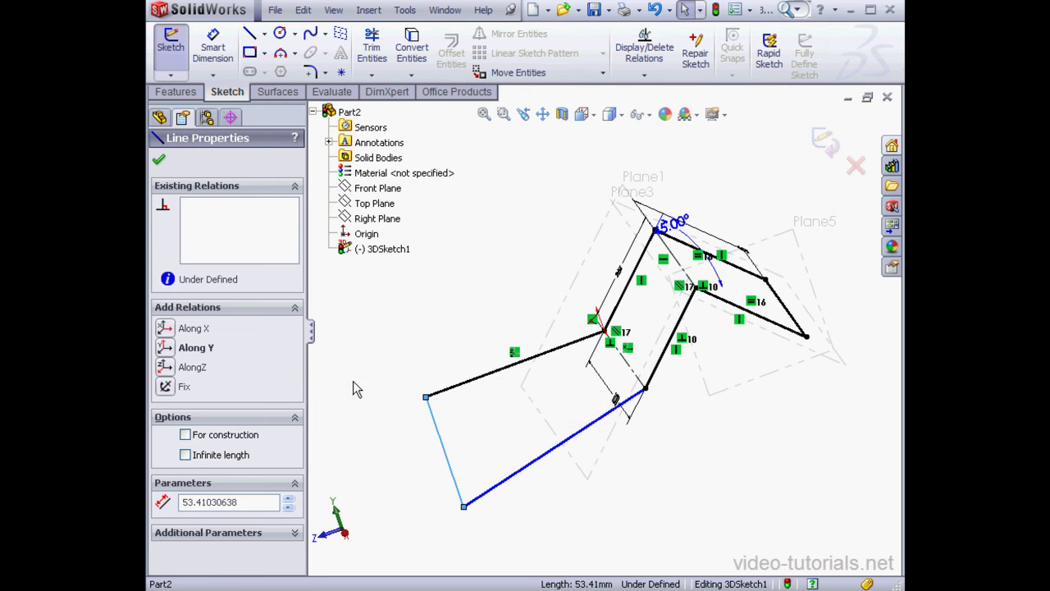
{"action": "left_click", "coordinate": [165, 331]}
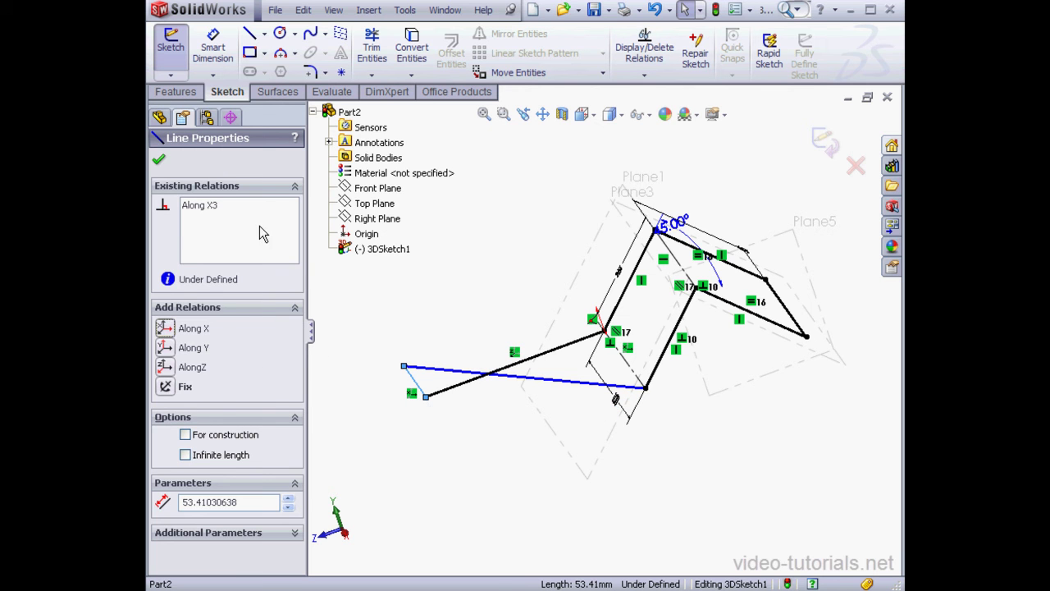
{"action": "left_click", "coordinate": [158, 164]}
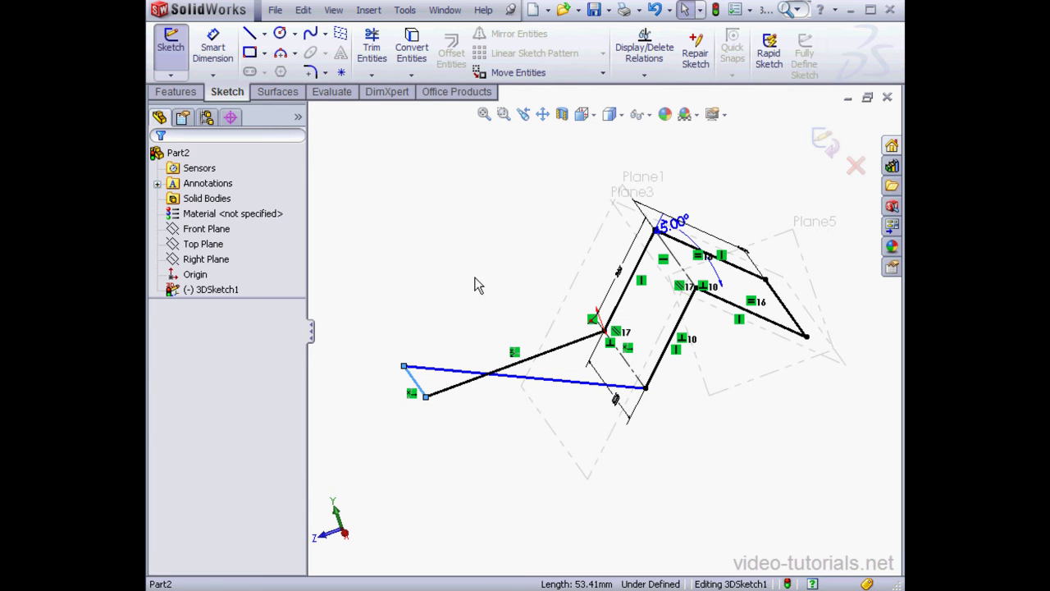
{"action": "left_click_drag", "start_coordinate": [404, 367], "coordinate": [479, 465]}
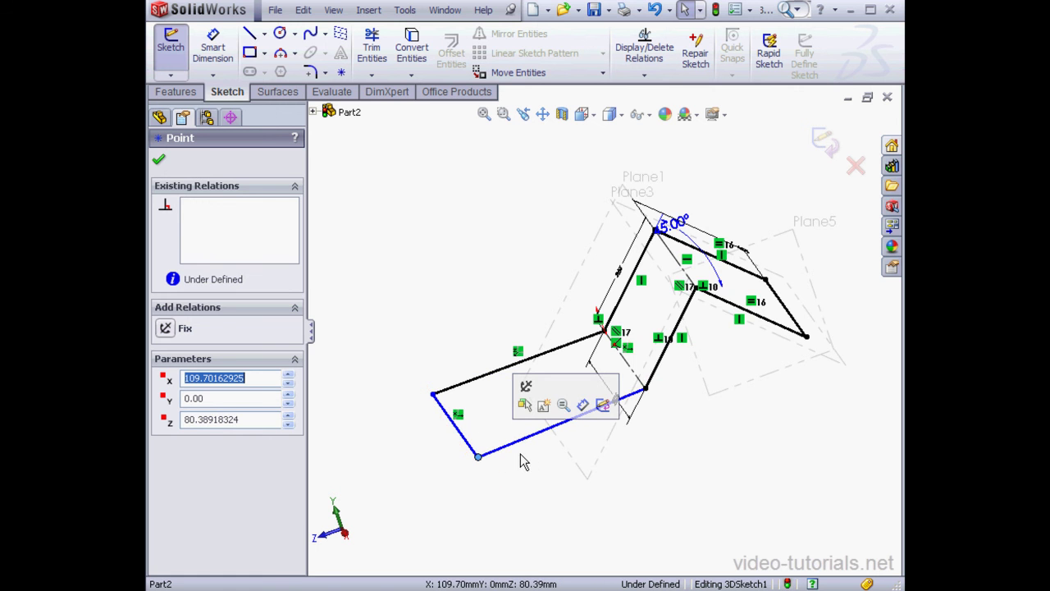
{"action": "mouse_move", "coordinate": [607, 411]}
{"action": "middle_mouse_down"}
{"action": "mouse_move", "coordinate": [644, 356]}
{"action": "mouse_move", "coordinate": [648, 398]}
{"action": "middle_mouse_up"}
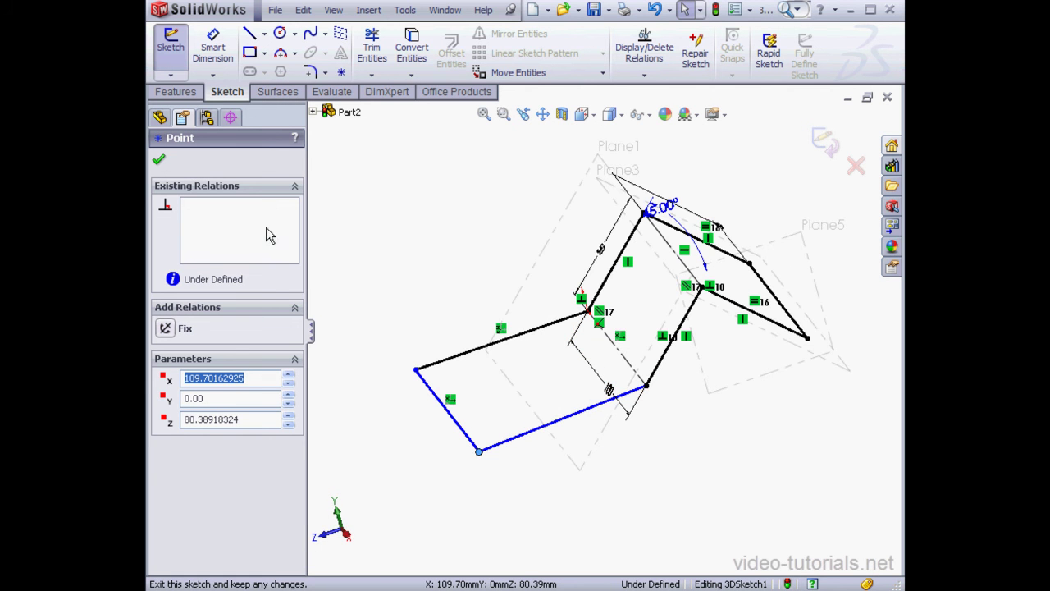
Dimension the new line to 80 mm
{"action": "left_click", "coordinate": [212, 47]}
{"action": "left_click", "coordinate": [475, 349]}
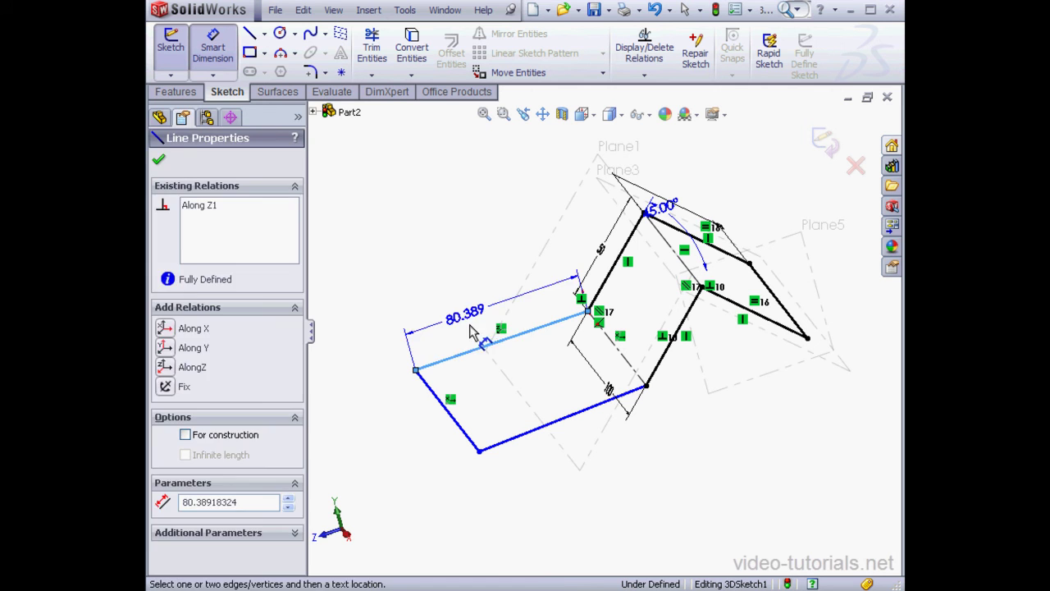
{"action": "left_click", "coordinate": [496, 327]}
{"action": "type", "text": "80"}
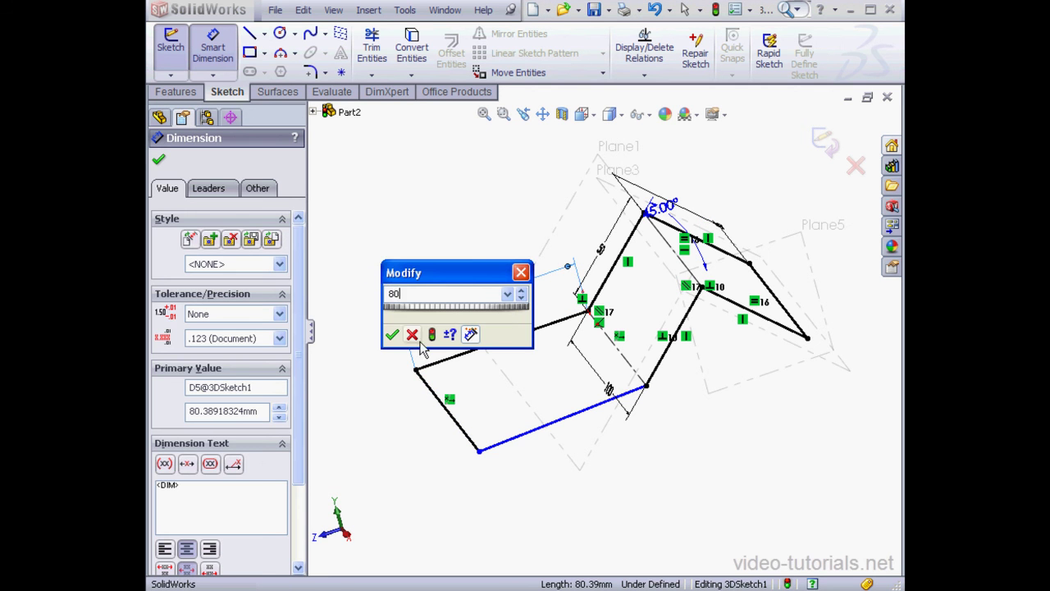
{"action": "left_click", "coordinate": [392, 334]}
{"action": "right_click", "coordinate": [446, 220]}
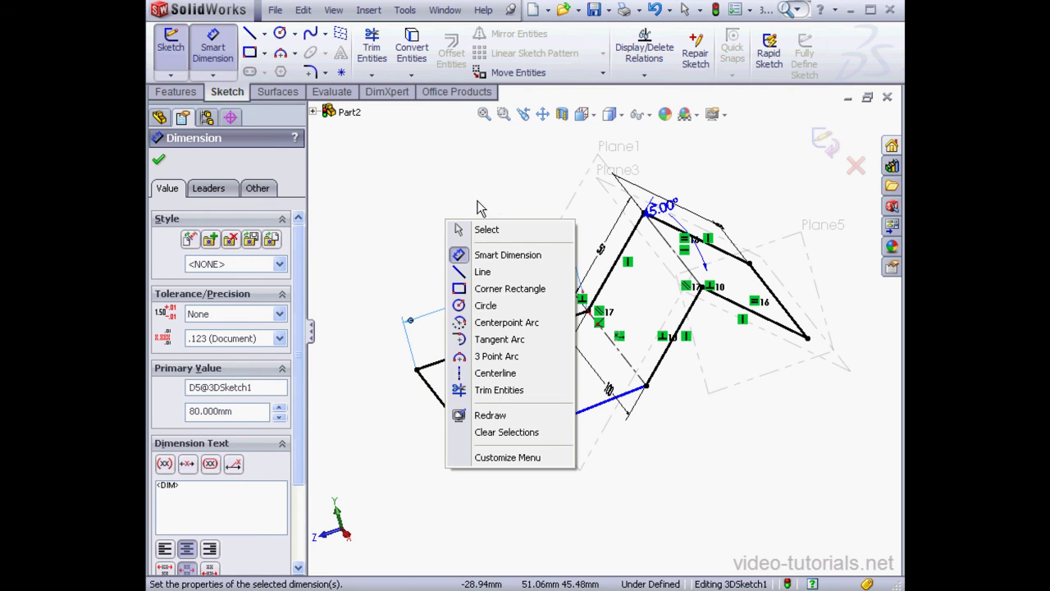
{"action": "left_click", "coordinate": [485, 230]}
Put the line's free endpoint on Plane5 with an On Plane relation
{"action": "left_click", "coordinate": [481, 454]}
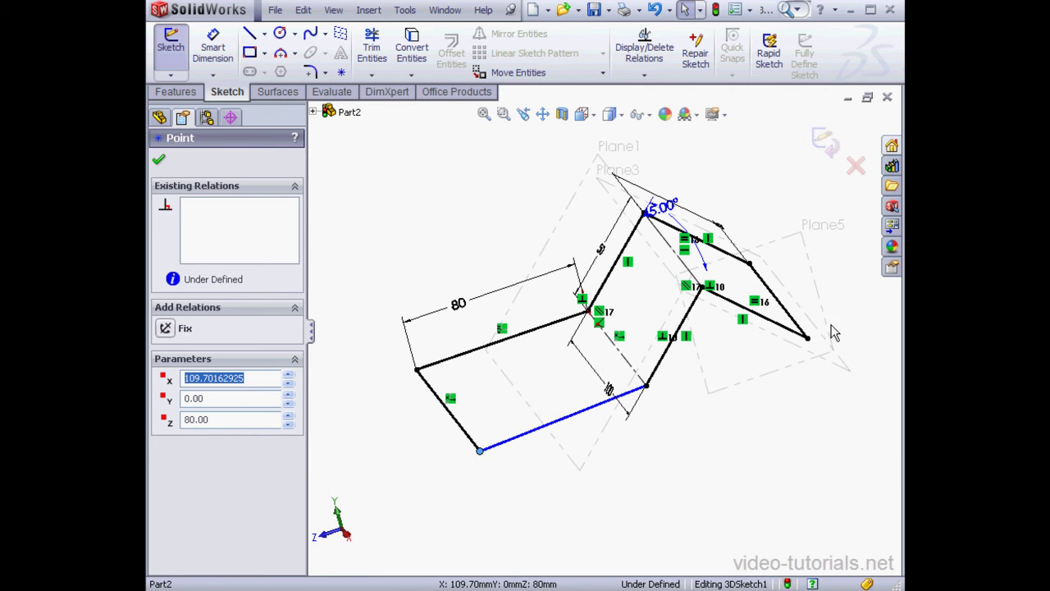
{"action": "left_click", "coordinate": [821, 299], "text": "ctrl"}
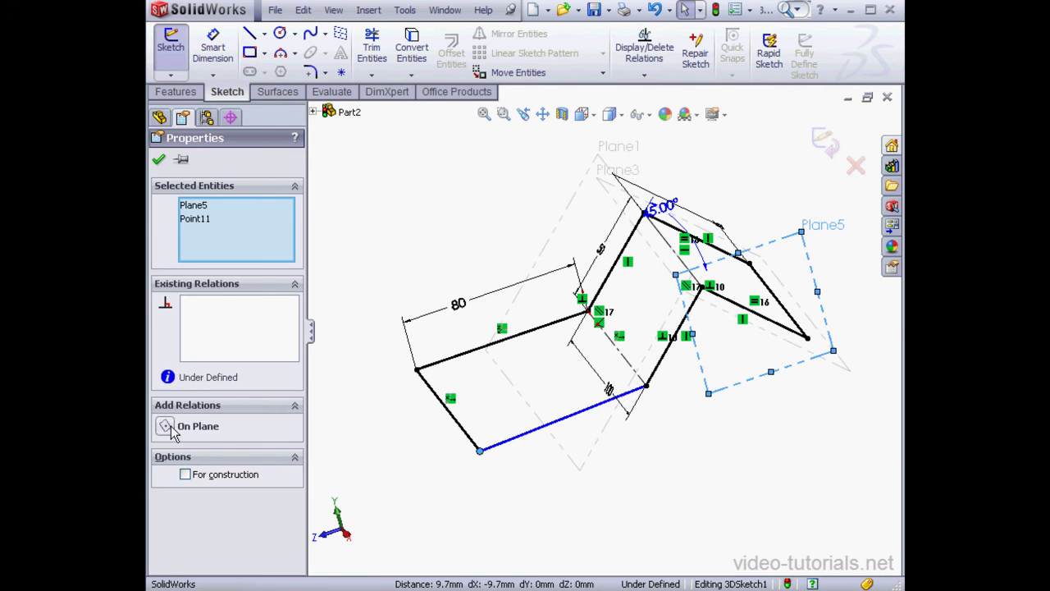
{"action": "left_click", "coordinate": [168, 428]}
{"action": "left_click", "coordinate": [159, 163]}
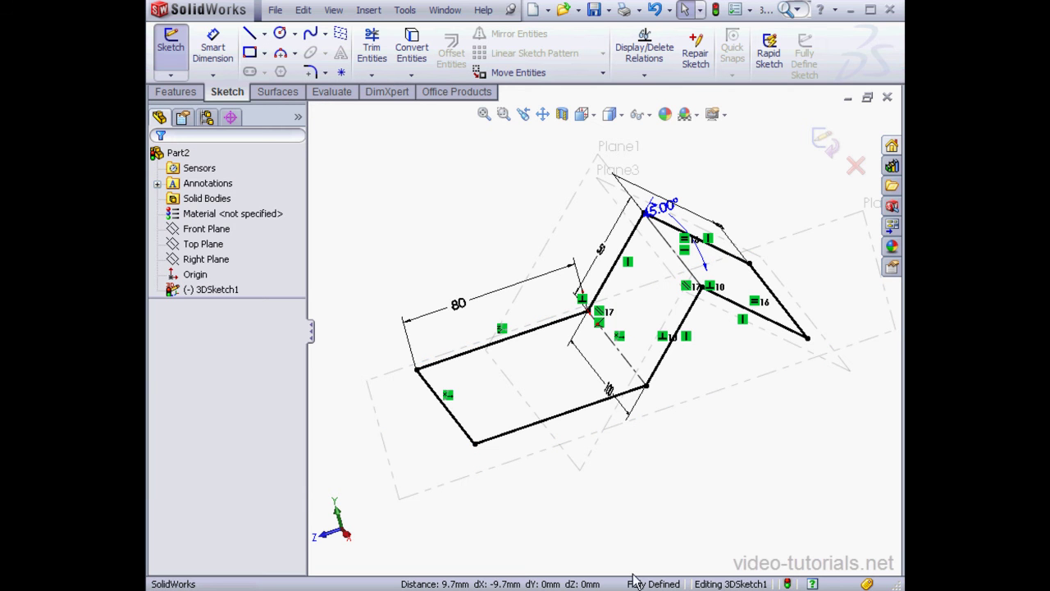
Apply 10 mm sketch fillets to the left, middle, top and right path corners, accepting relation warnings
{"action": "left_click", "coordinate": [312, 73]}
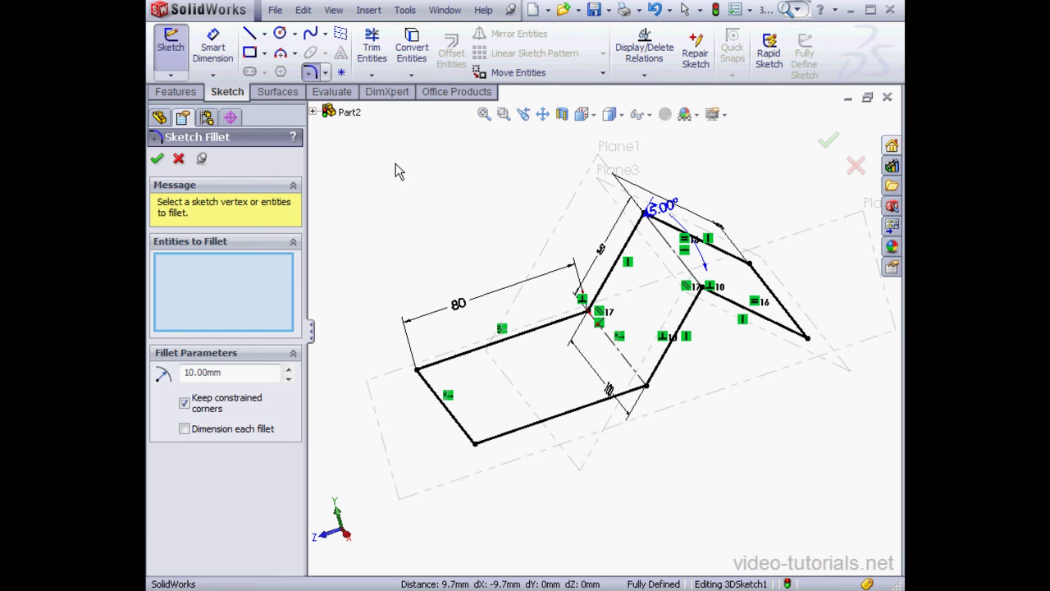
{"action": "left_click", "coordinate": [417, 369]}
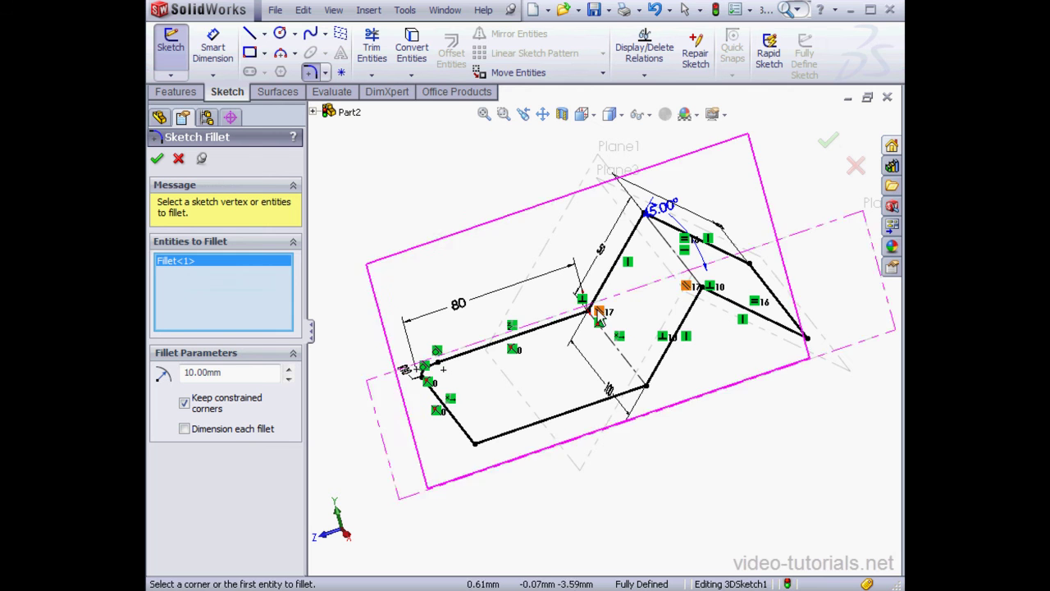
{"action": "left_click", "coordinate": [587, 312]}
{"action": "left_click", "coordinate": [645, 217]}
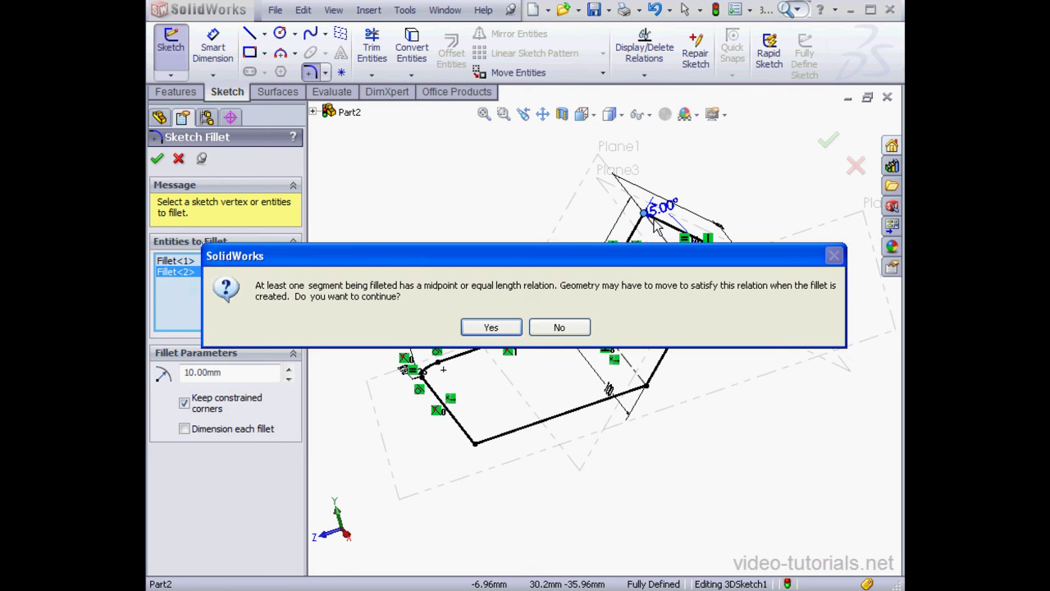
{"action": "left_click", "coordinate": [491, 327]}
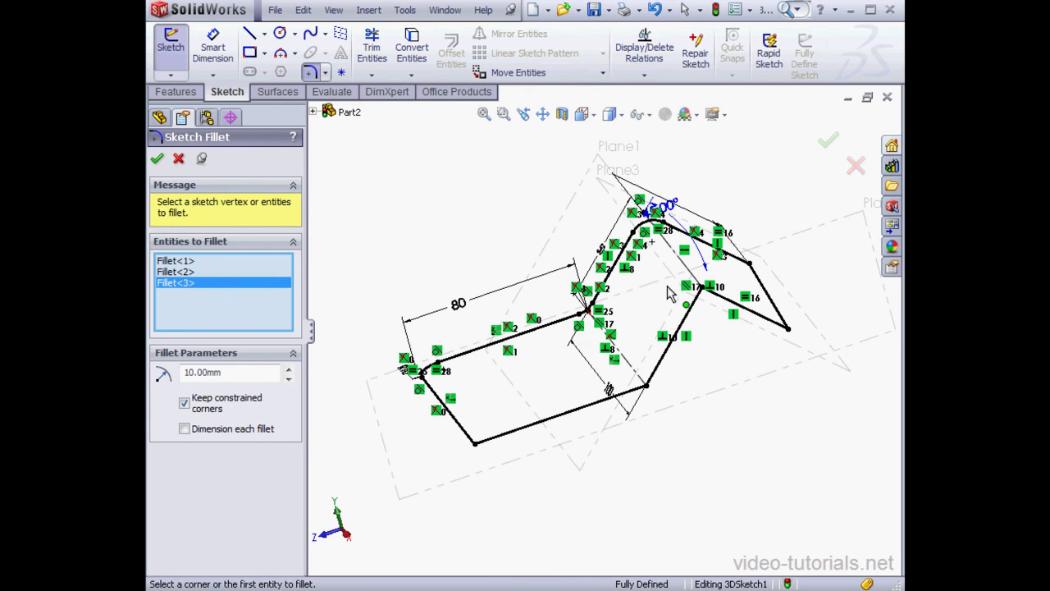
{"action": "left_click", "coordinate": [751, 270]}
{"action": "left_click", "coordinate": [490, 327]}
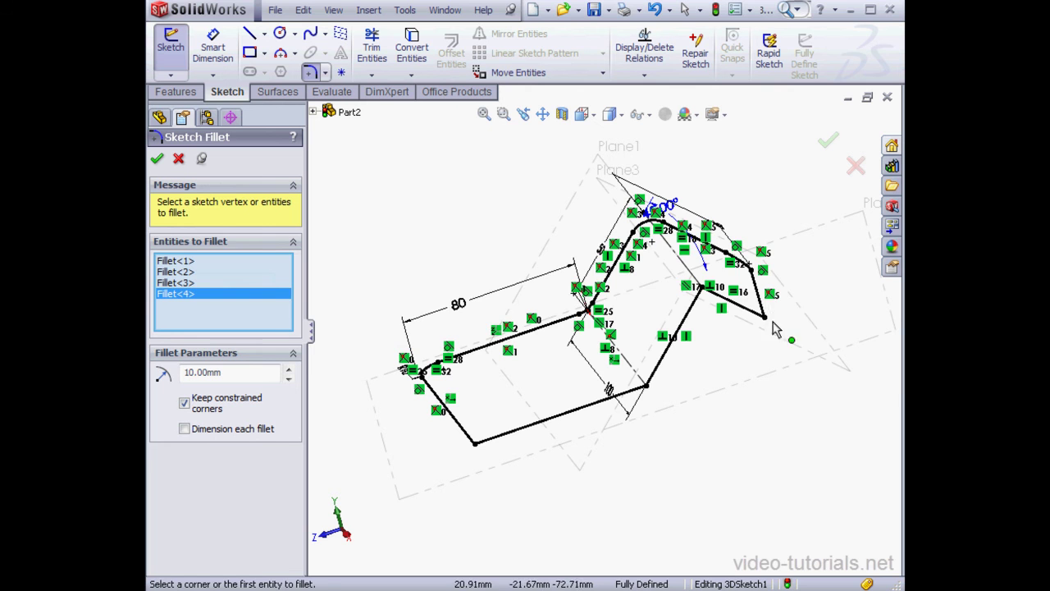
Fillet the lower-right, next and lower-left corners, then accept the fillets and exit 3DSketch1
{"action": "left_click", "coordinate": [764, 316]}
{"action": "left_click", "coordinate": [492, 326]}
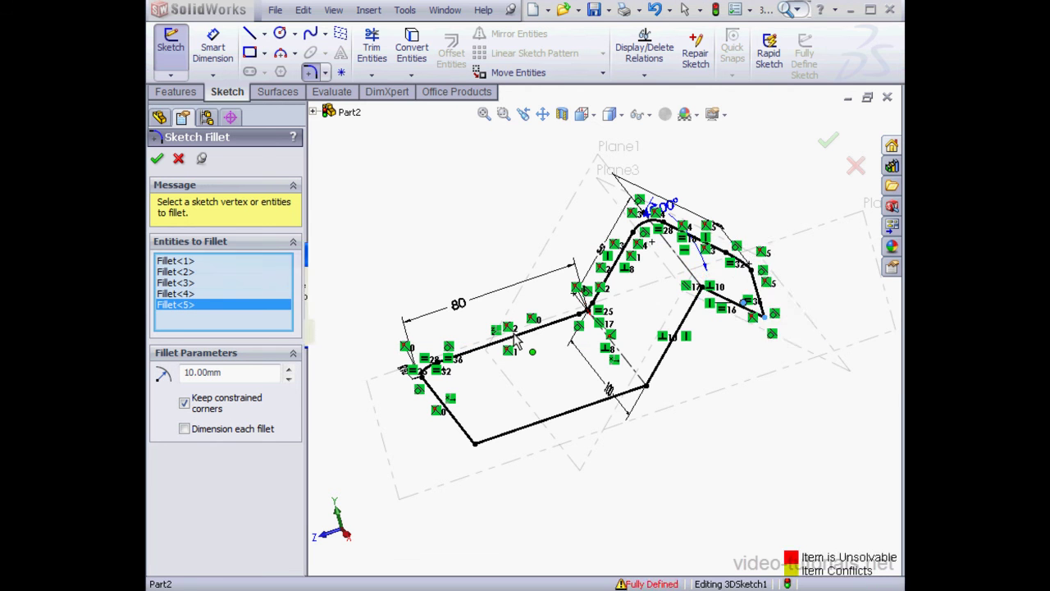
{"action": "left_click", "coordinate": [704, 292]}
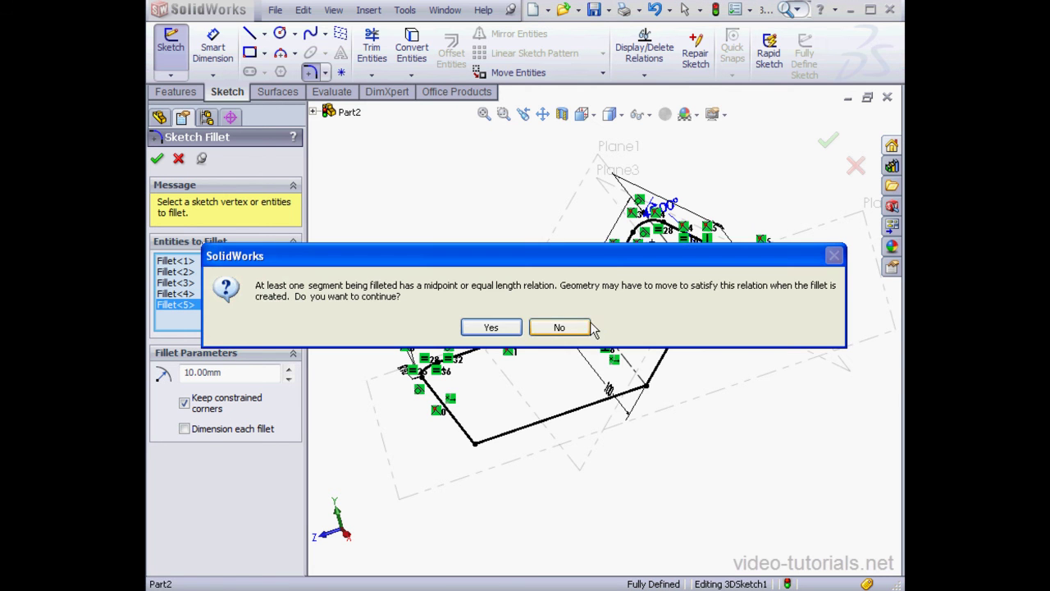
{"action": "left_click", "coordinate": [492, 327]}
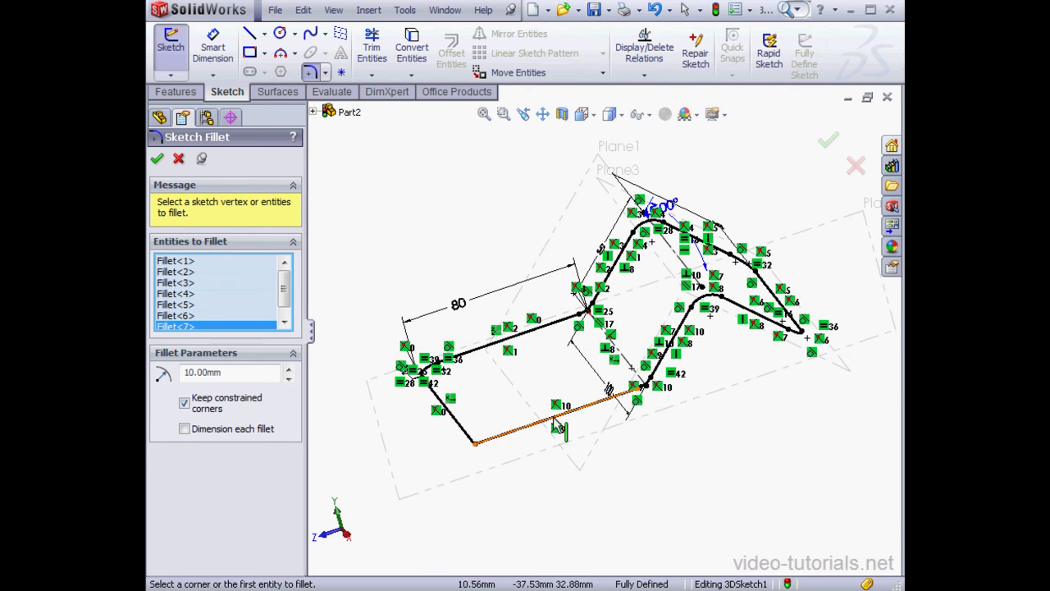
{"action": "left_click", "coordinate": [474, 446]}
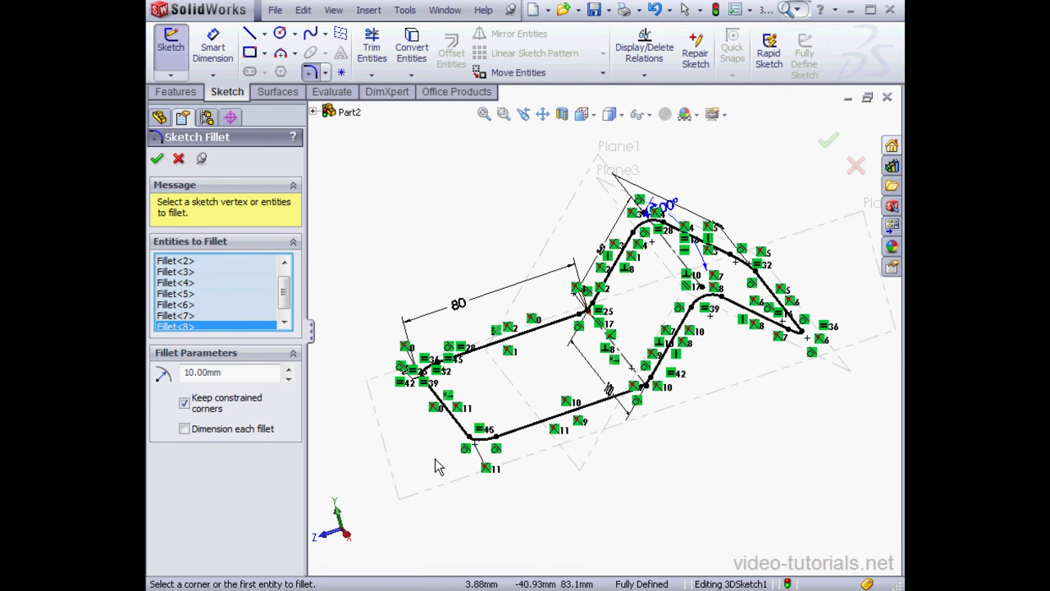
{"action": "left_click", "coordinate": [156, 158]}
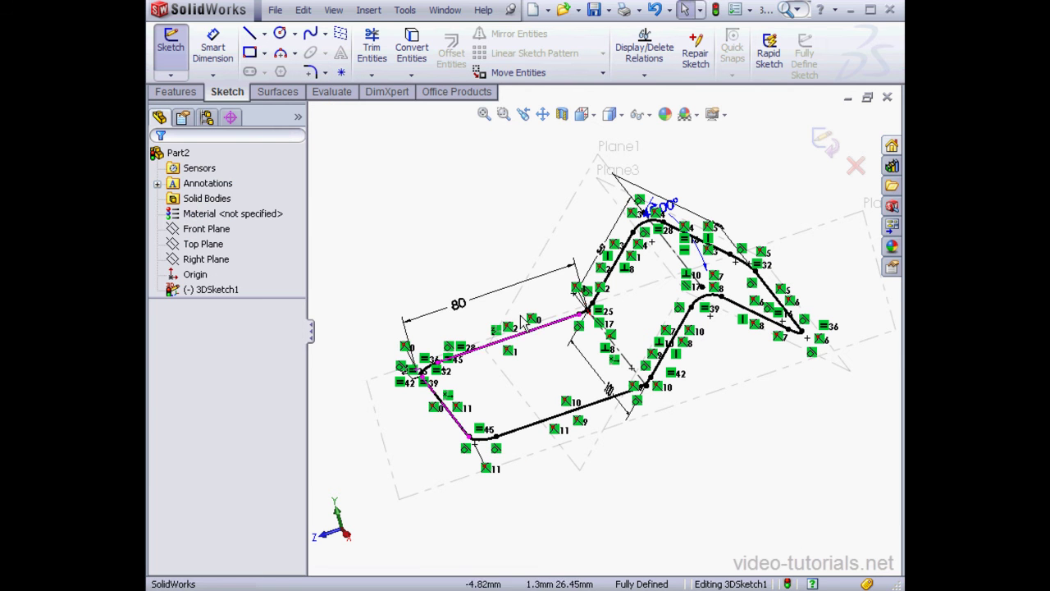
{"action": "mouse_move", "coordinate": [525, 328]}
{"action": "middle_mouse_down"}
{"action": "mouse_move", "coordinate": [546, 312]}
{"action": "mouse_move", "coordinate": [524, 307]}
{"action": "mouse_move", "coordinate": [565, 312]}
{"action": "mouse_move", "coordinate": [567, 335]}
{"action": "mouse_move", "coordinate": [520, 343]}
{"action": "middle_mouse_up"}
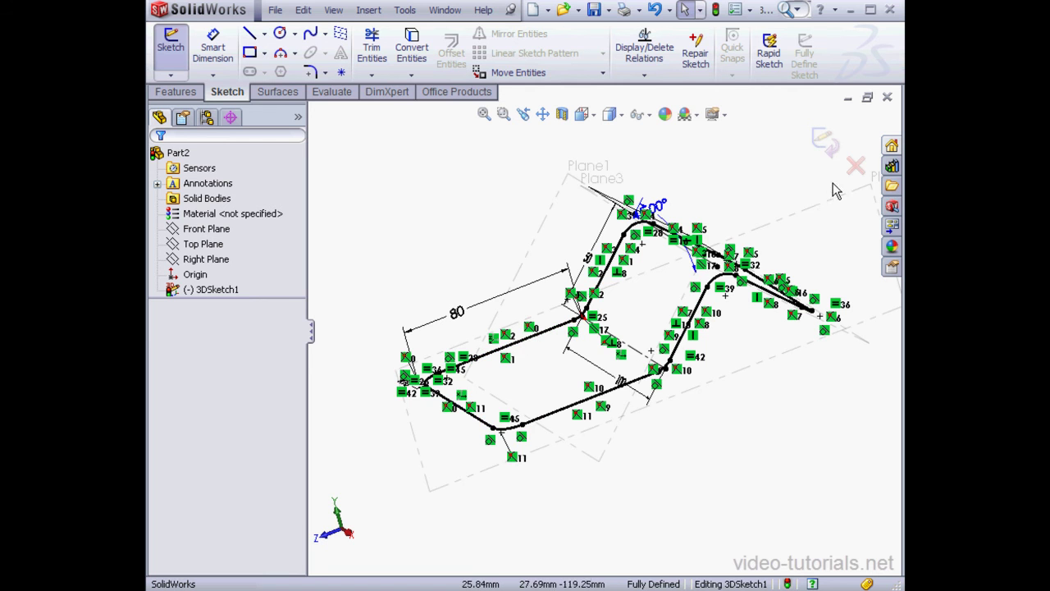
{"action": "left_click", "coordinate": [825, 141]}
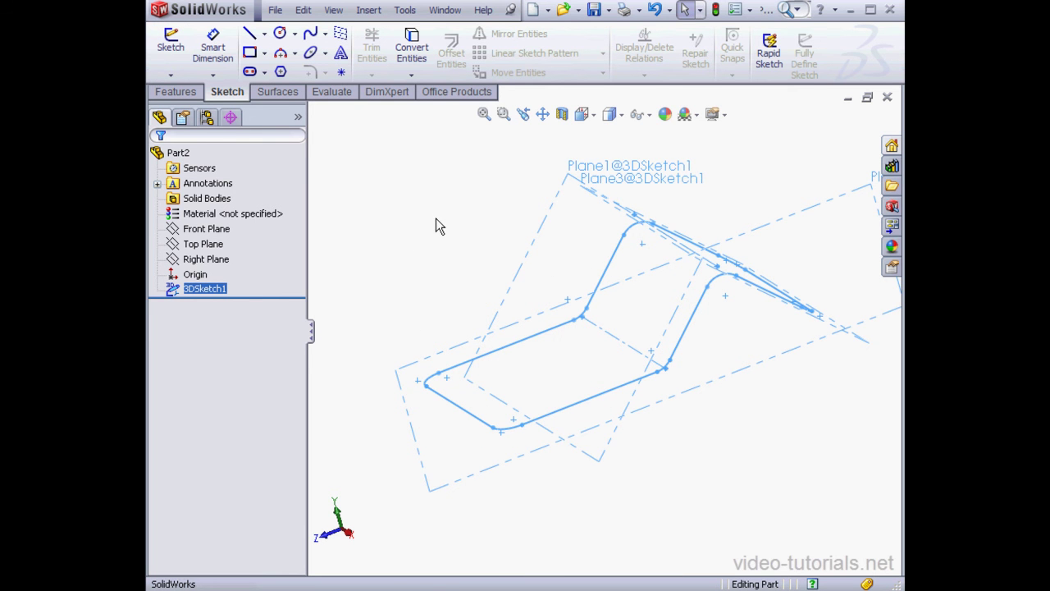
Create Plane1 perpendicular to Line8, passing through its end point Point19
{"action": "left_click", "coordinate": [176, 92]}
{"action": "left_click", "coordinate": [781, 75]}
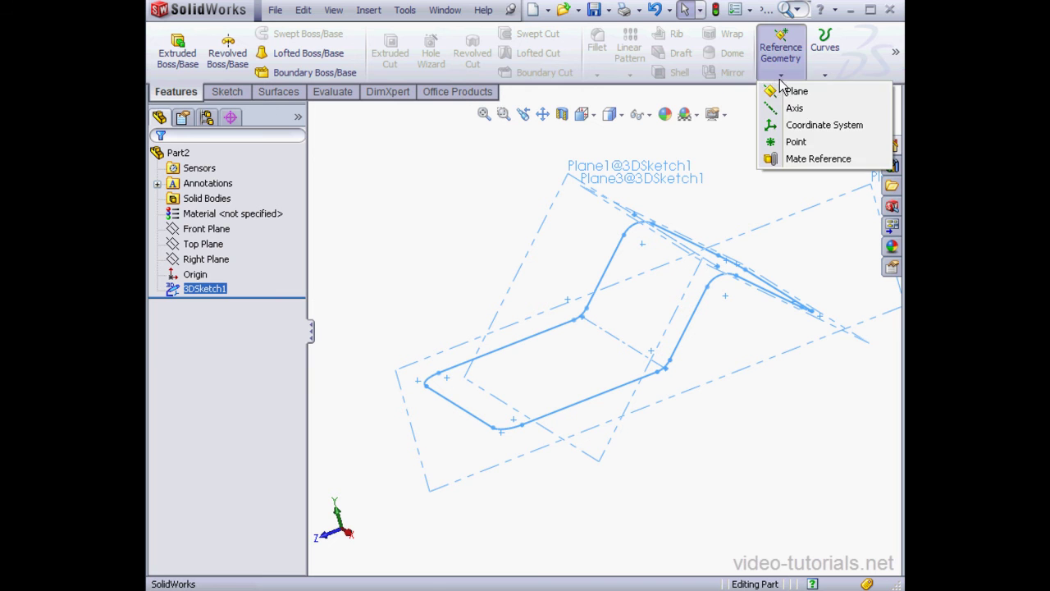
{"action": "left_click", "coordinate": [794, 90]}
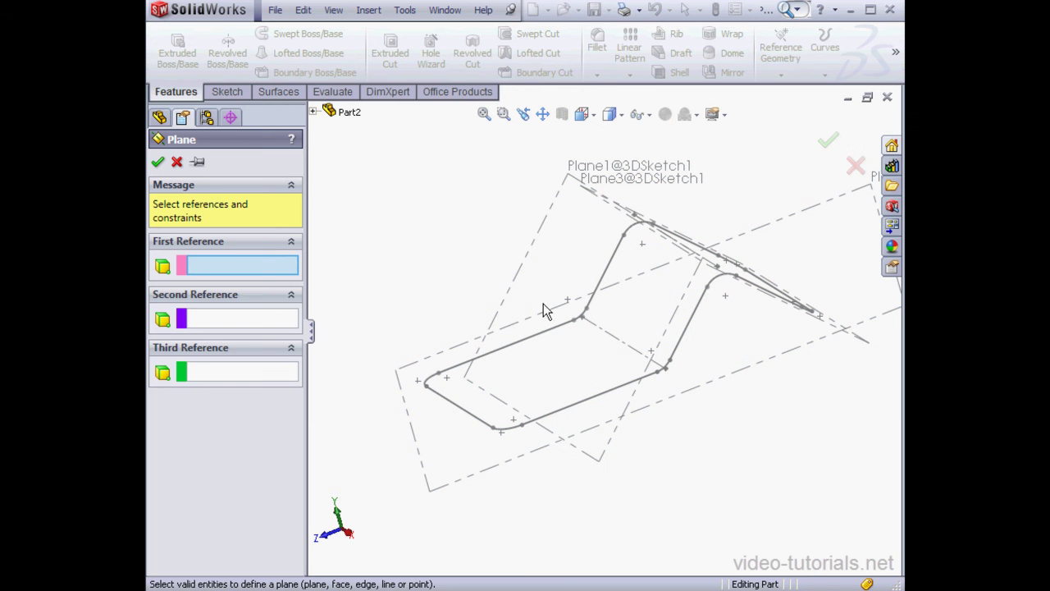
{"action": "left_click", "coordinate": [553, 333]}
{"action": "left_click", "coordinate": [574, 321]}
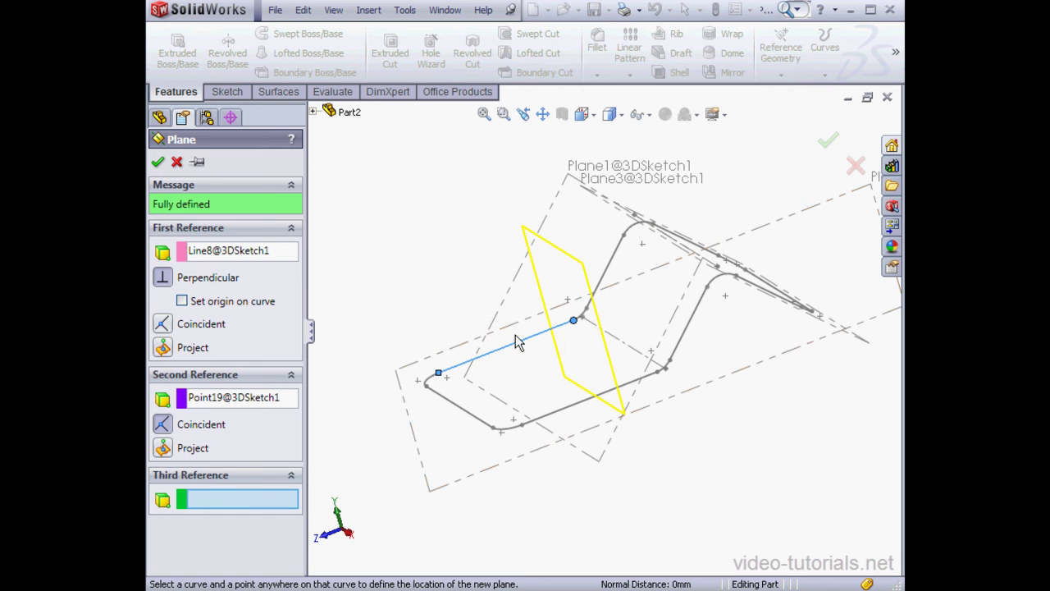
{"action": "left_click", "coordinate": [159, 163]}
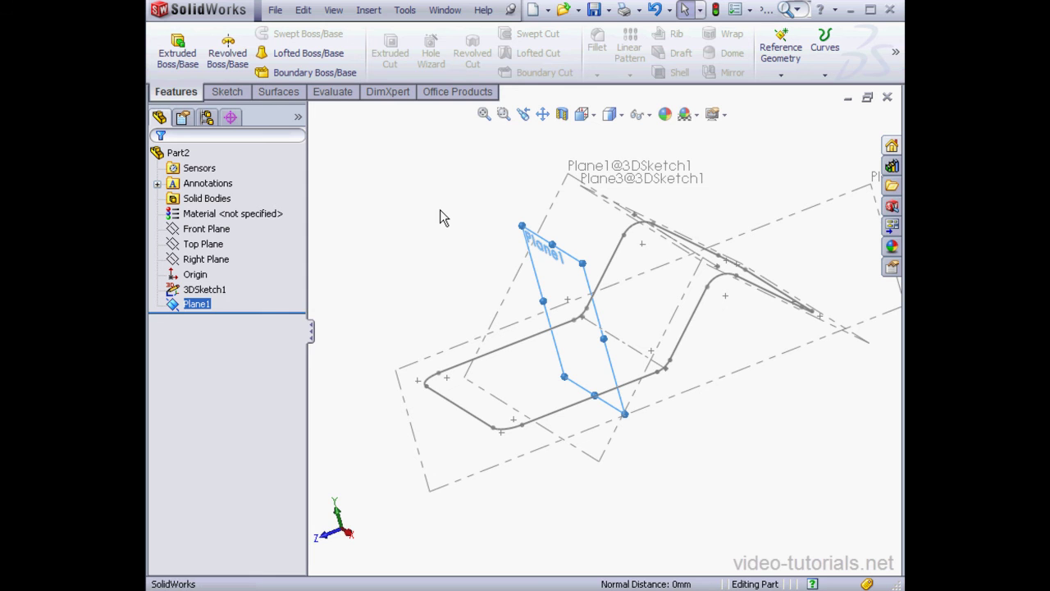
Start a sketch on Plane1 and draw a circle centred on the path's end point
{"action": "right_click", "coordinate": [191, 303]}
{"action": "left_click", "coordinate": [209, 274]}
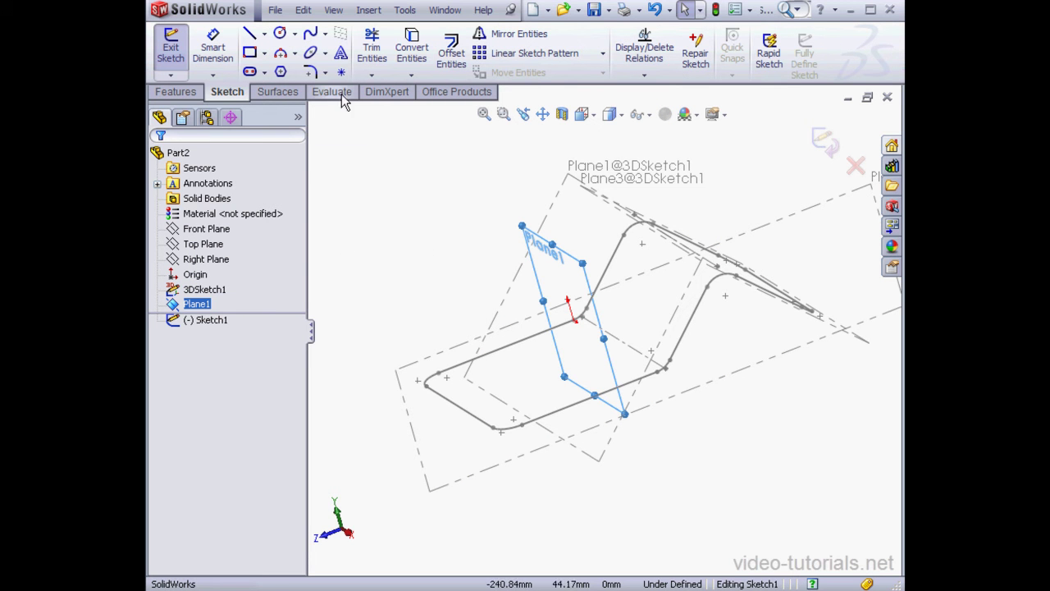
{"action": "left_click", "coordinate": [280, 33]}
{"action": "left_click", "coordinate": [574, 321]}
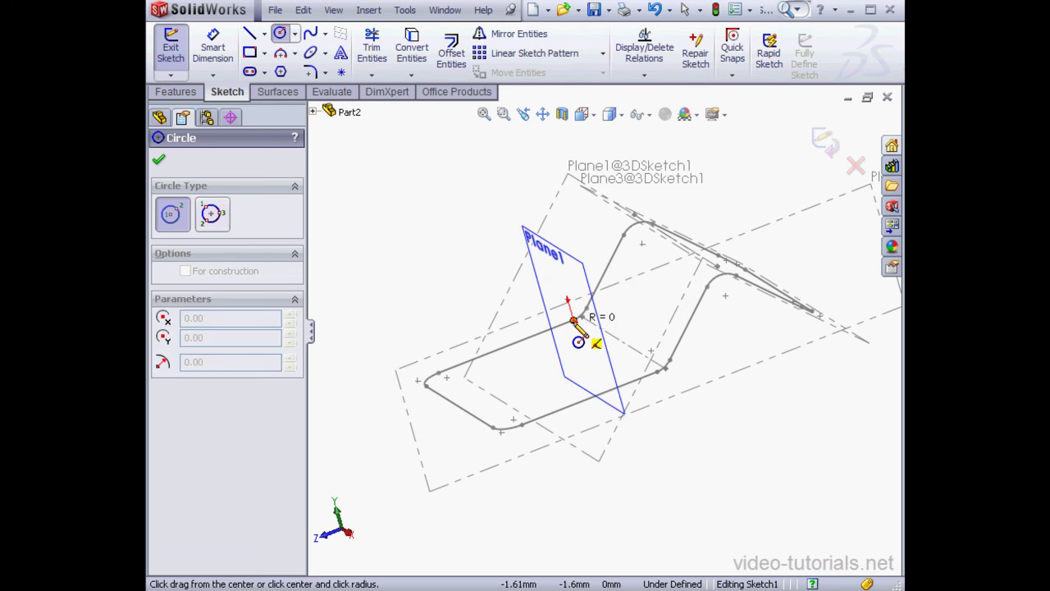
{"action": "left_click", "coordinate": [583, 331]}
Dimension the circle's diameter to 10 mm and close Sketch1
{"action": "left_click", "coordinate": [218, 51]}
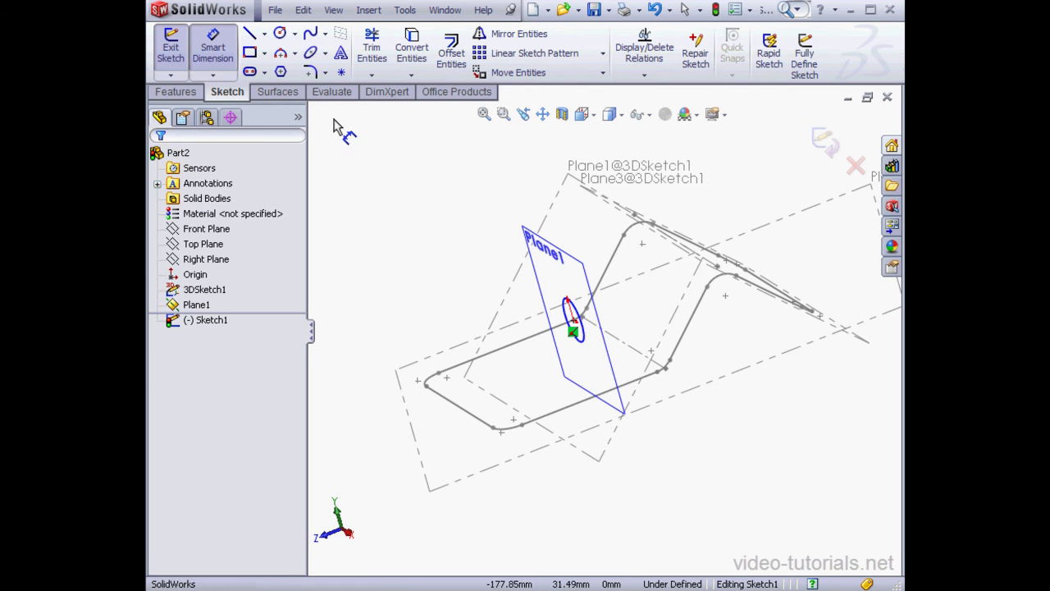
{"action": "left_click", "coordinate": [585, 345]}
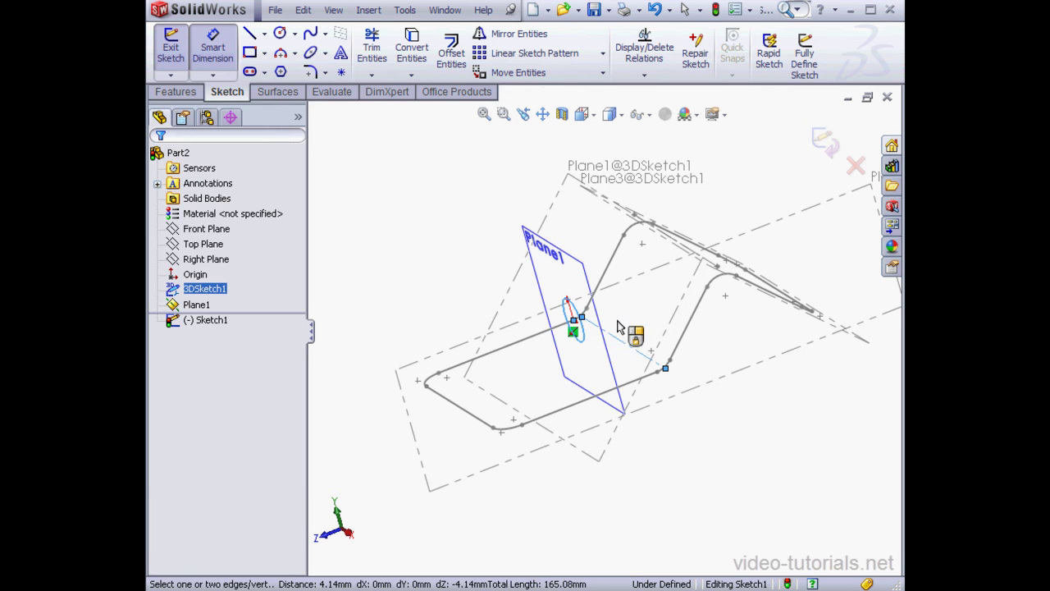
{"action": "key", "text": "Escape"}
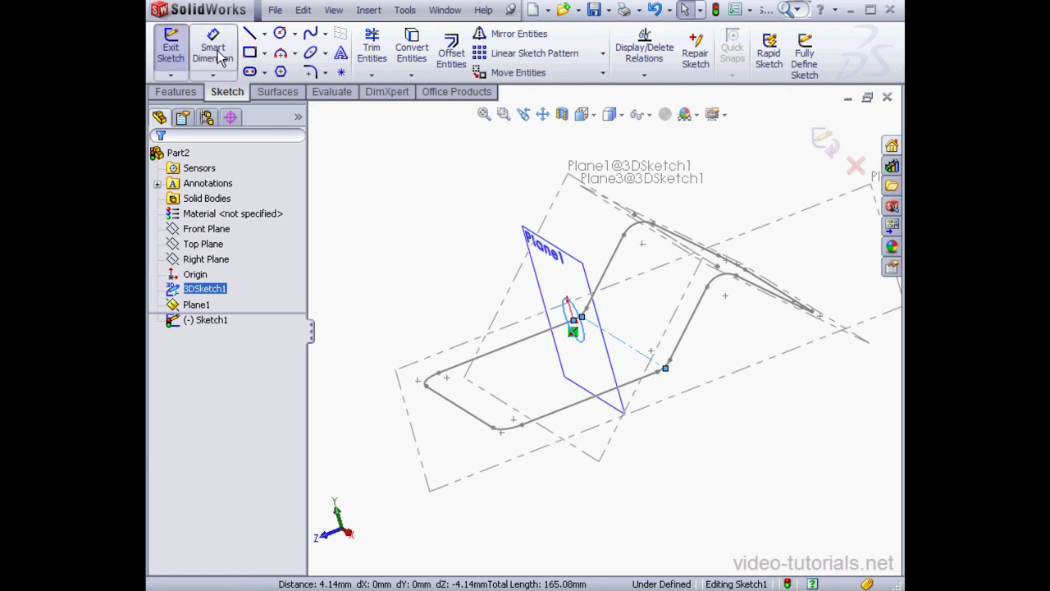
{"action": "left_click", "coordinate": [213, 51]}
{"action": "left_click", "coordinate": [586, 343]}
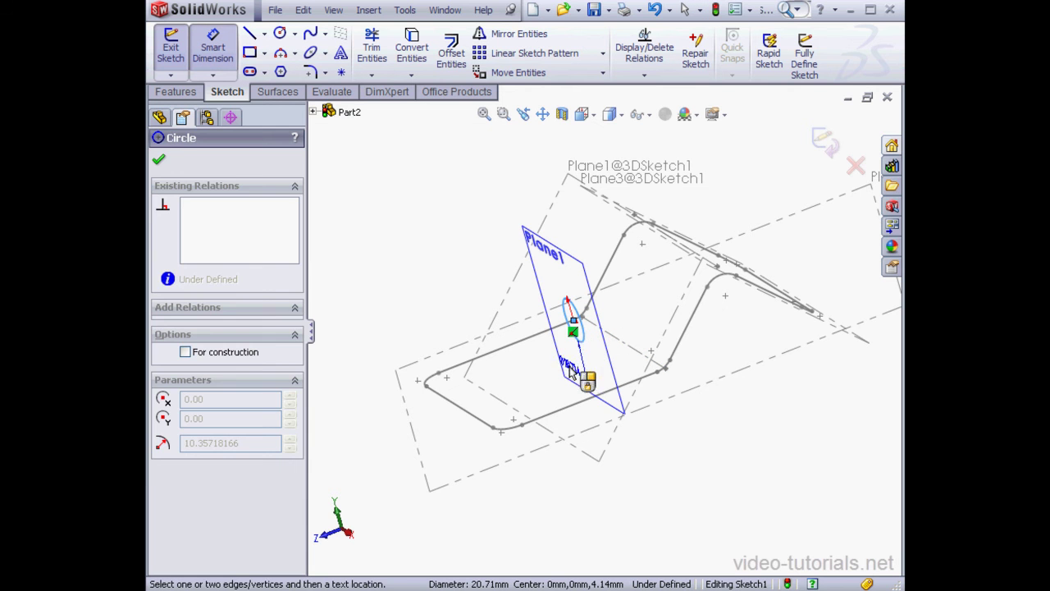
{"action": "left_click", "coordinate": [511, 368]}
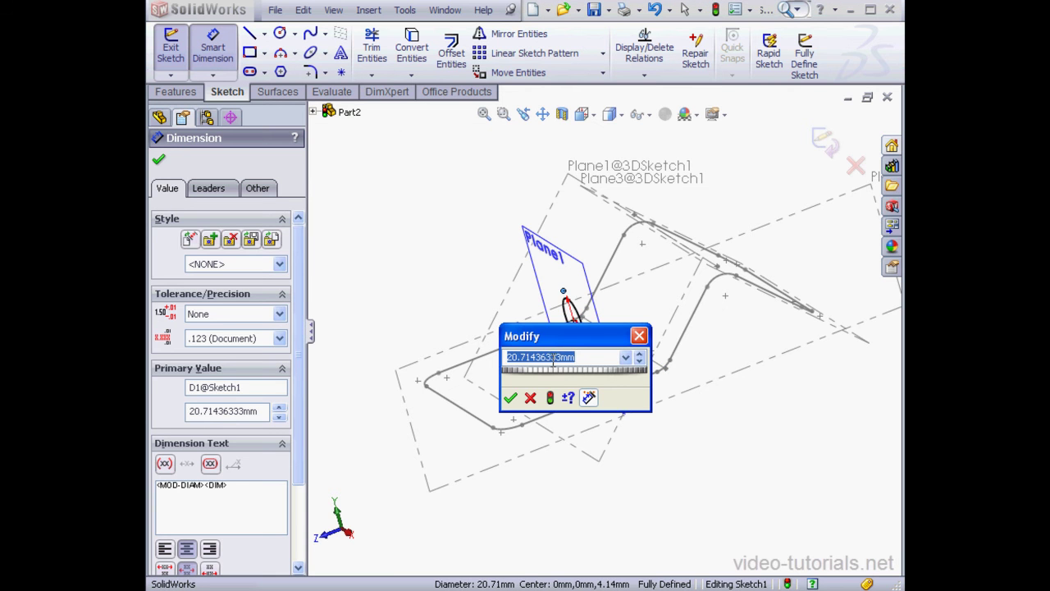
{"action": "type", "text": "10"}
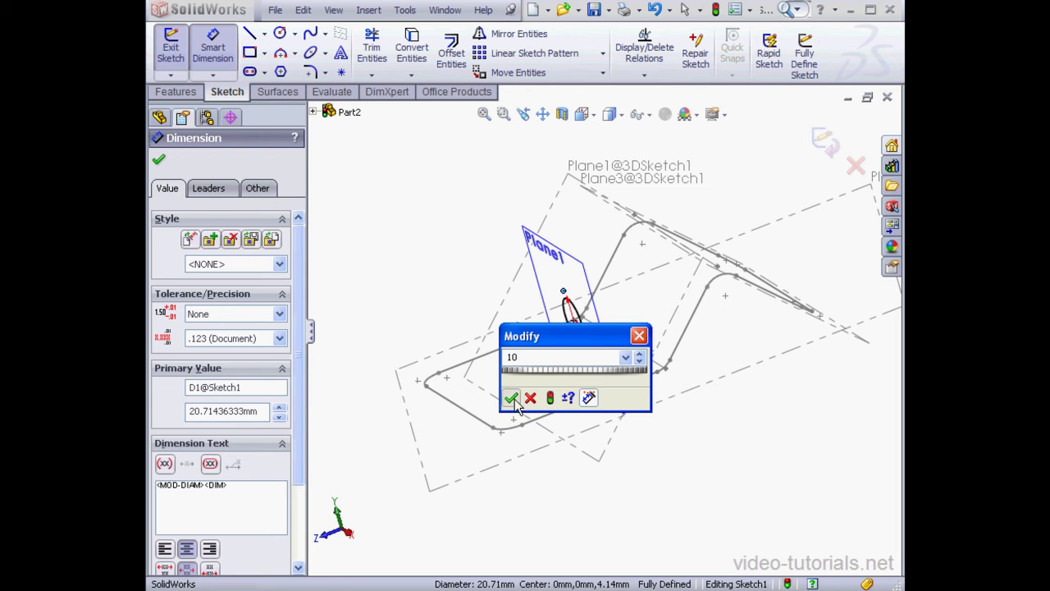
{"action": "left_click", "coordinate": [511, 397]}
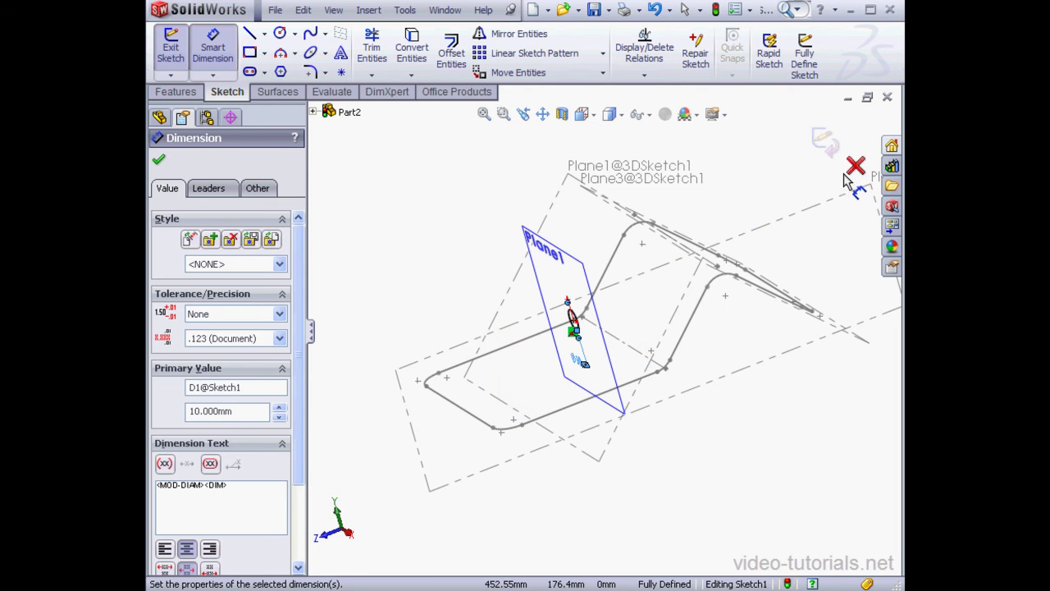
{"action": "left_click", "coordinate": [823, 146]}
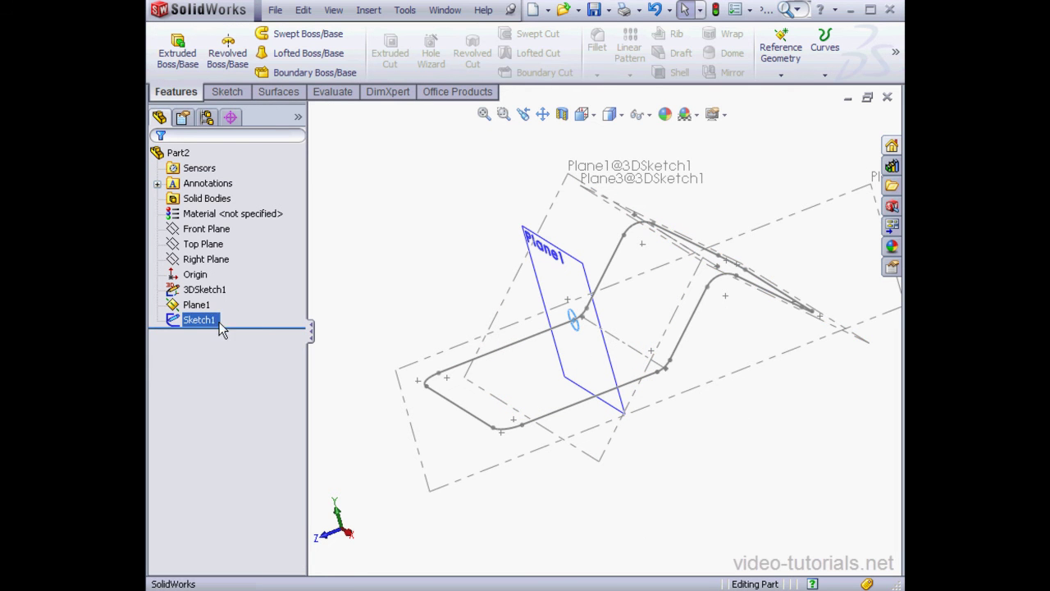
Hide Plane1, then sweep Sketch1's circle along 3DSketch1 to create Surface-Sweep1
{"action": "right_click", "coordinate": [199, 305]}
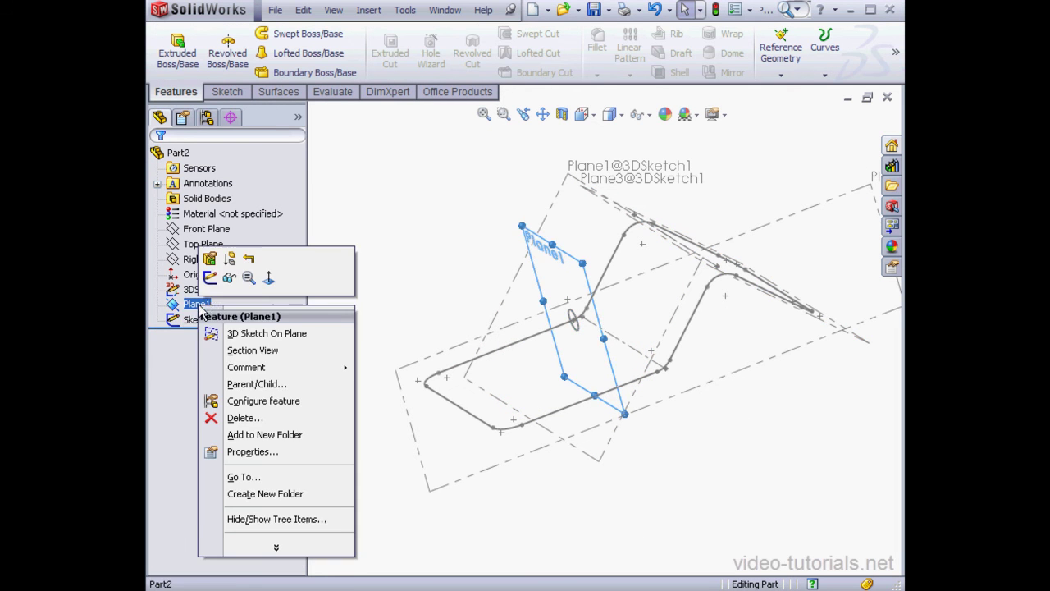
{"action": "left_click", "coordinate": [230, 278]}
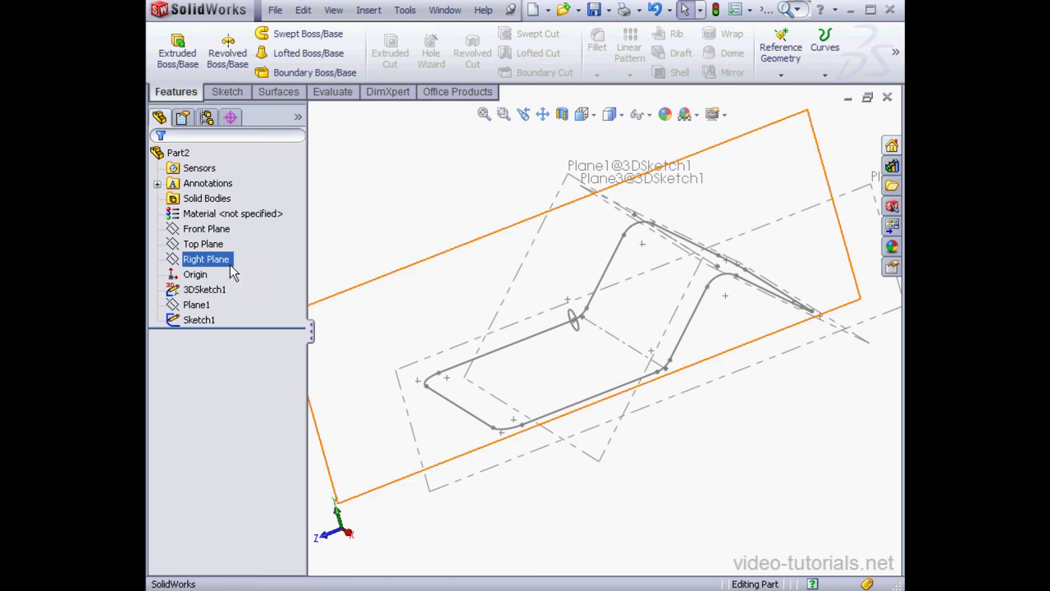
{"action": "left_click", "coordinate": [291, 92]}
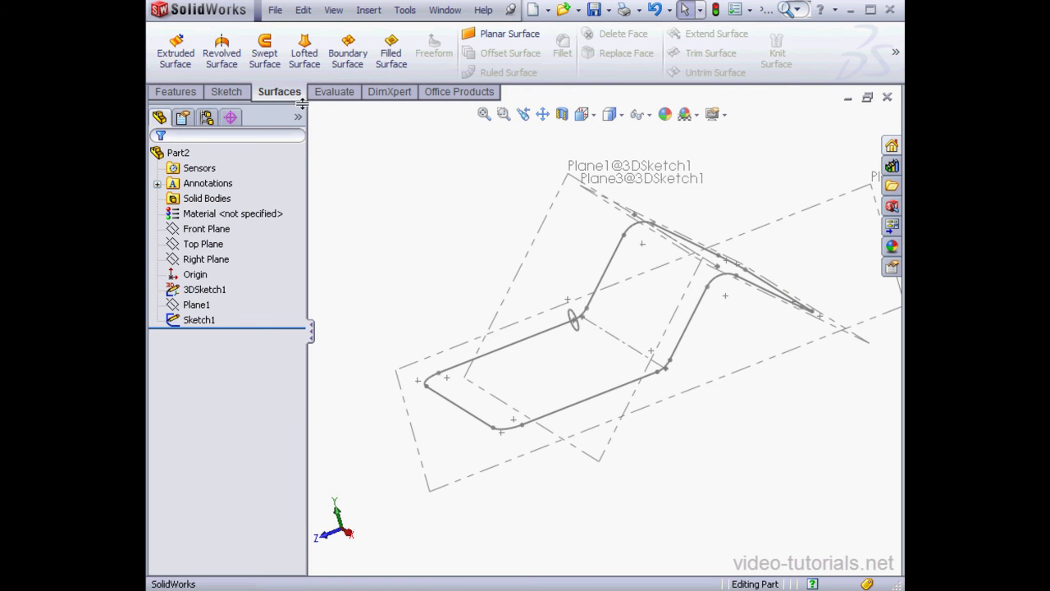
{"action": "left_click", "coordinate": [265, 53]}
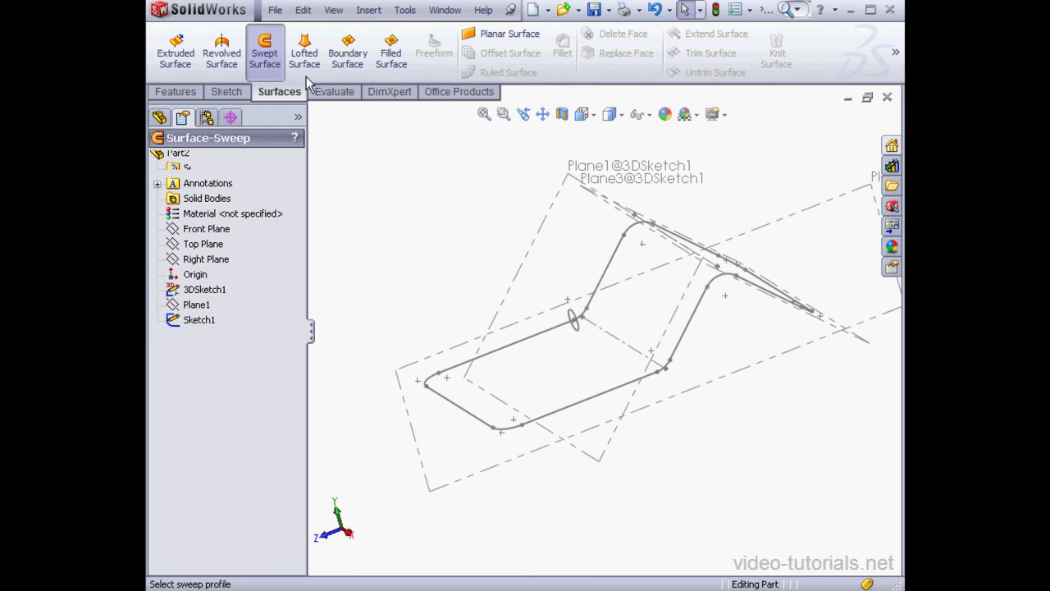
{"action": "left_click", "coordinate": [576, 326]}
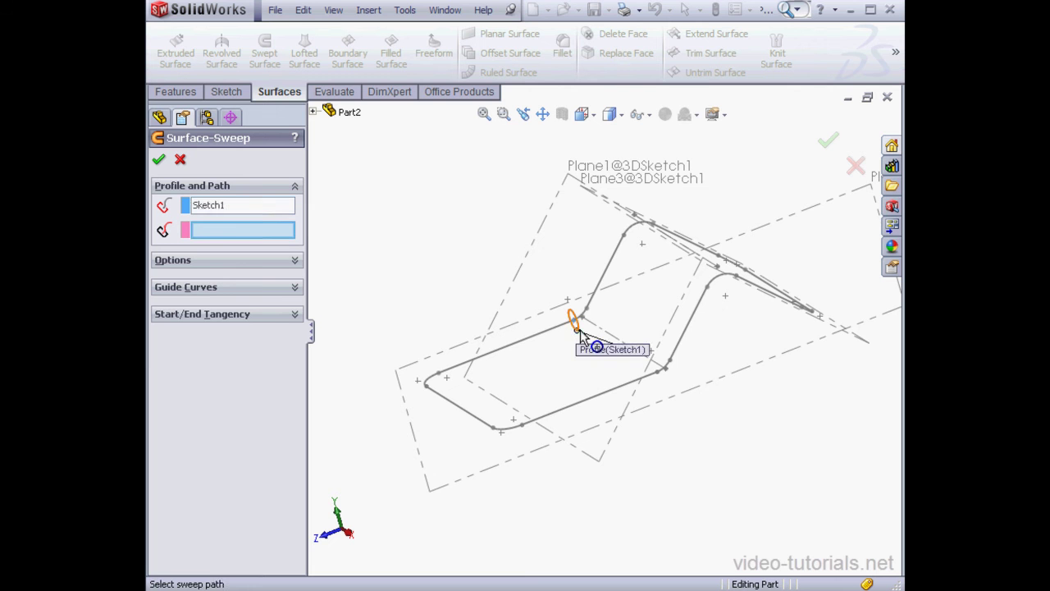
{"action": "left_click", "coordinate": [530, 341]}
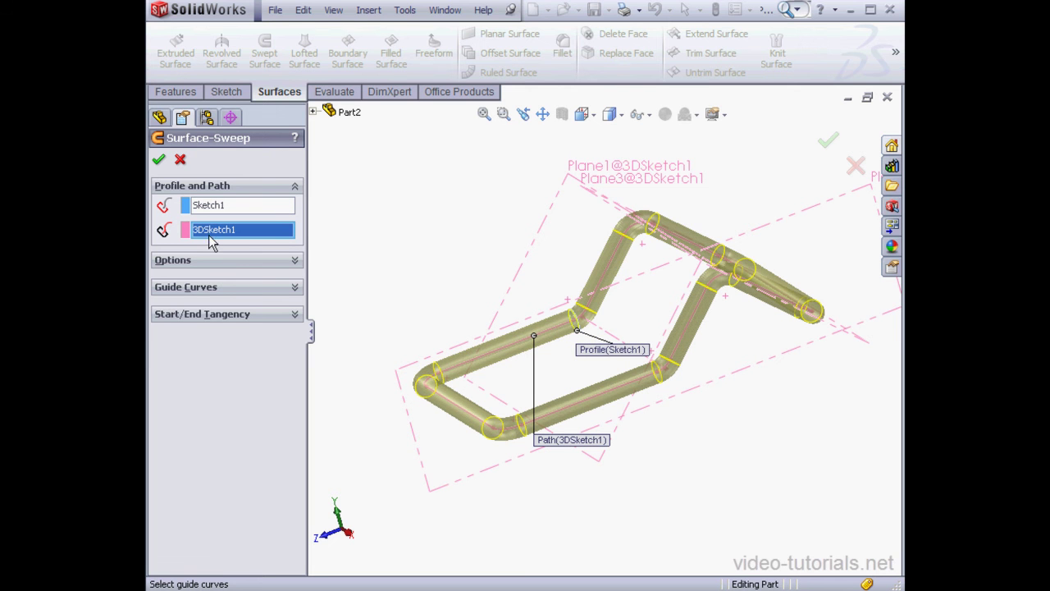
{"action": "left_click", "coordinate": [160, 161]}
{"action": "middle_click_drag", "start_coordinate": [534, 281], "coordinate": [623, 347]}
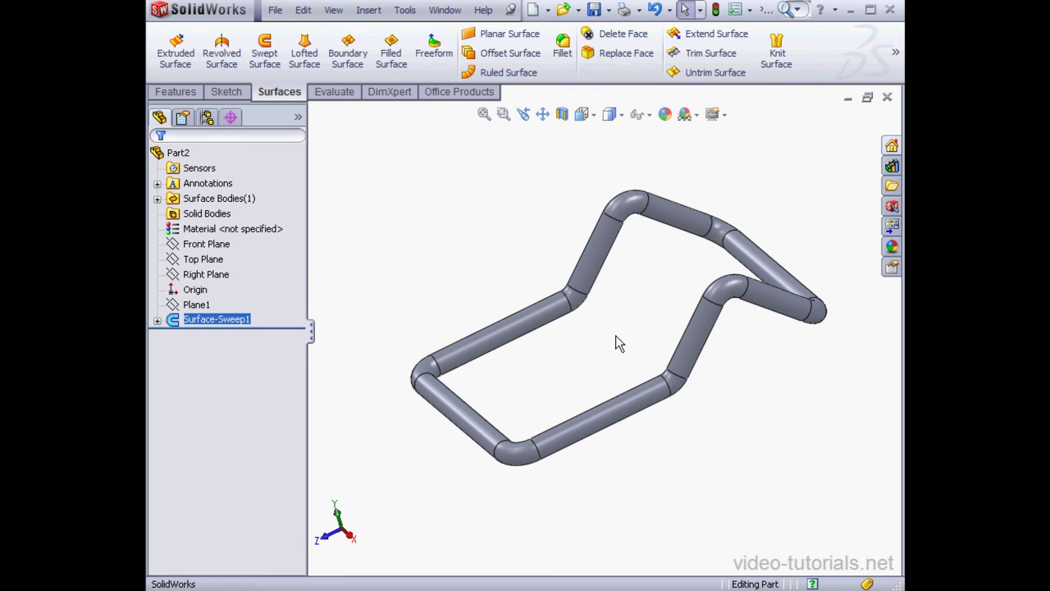